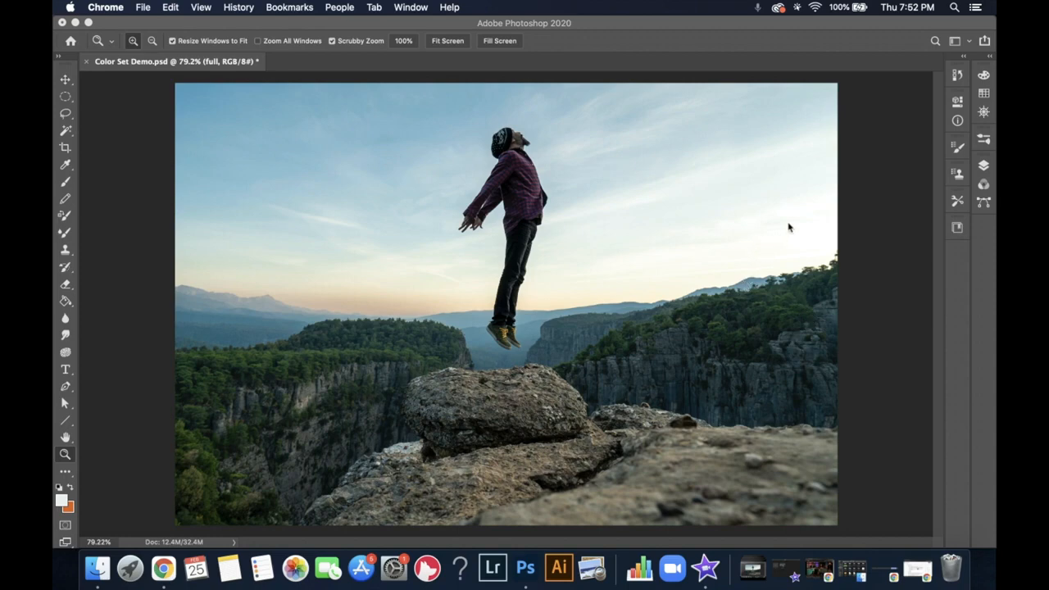
Step: Add a Hue/Saturation adjustment layer above the full layer
click(983, 167)
click(983, 167)
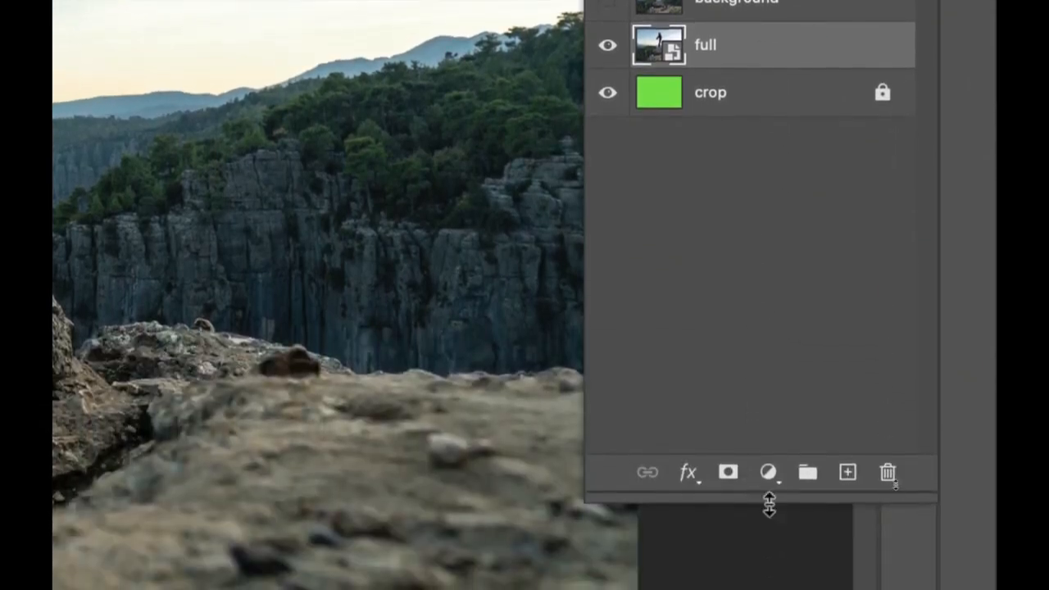
drag(765, 456, 743, 168)
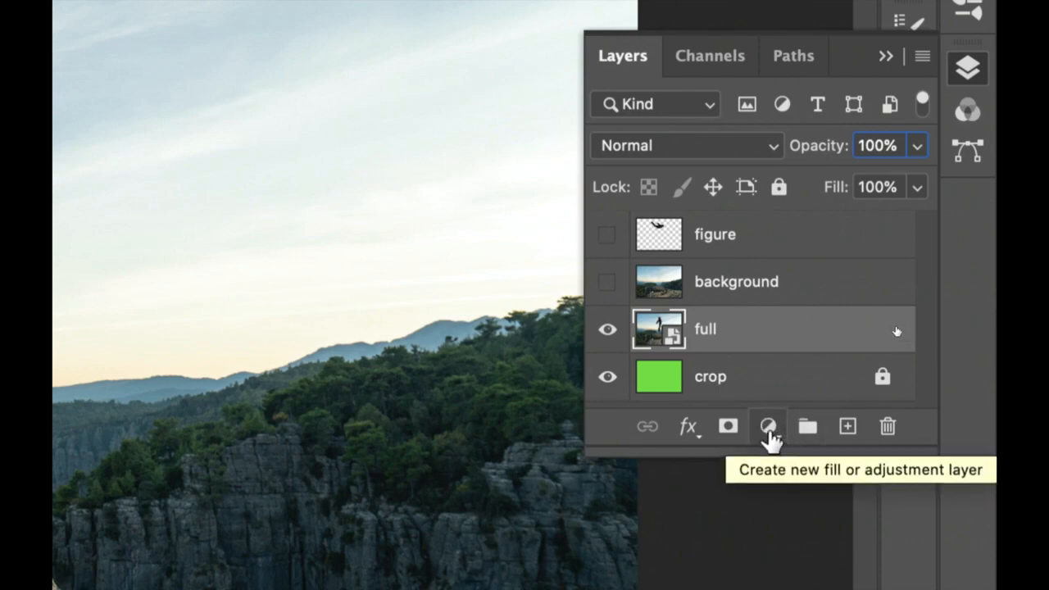
click(770, 434)
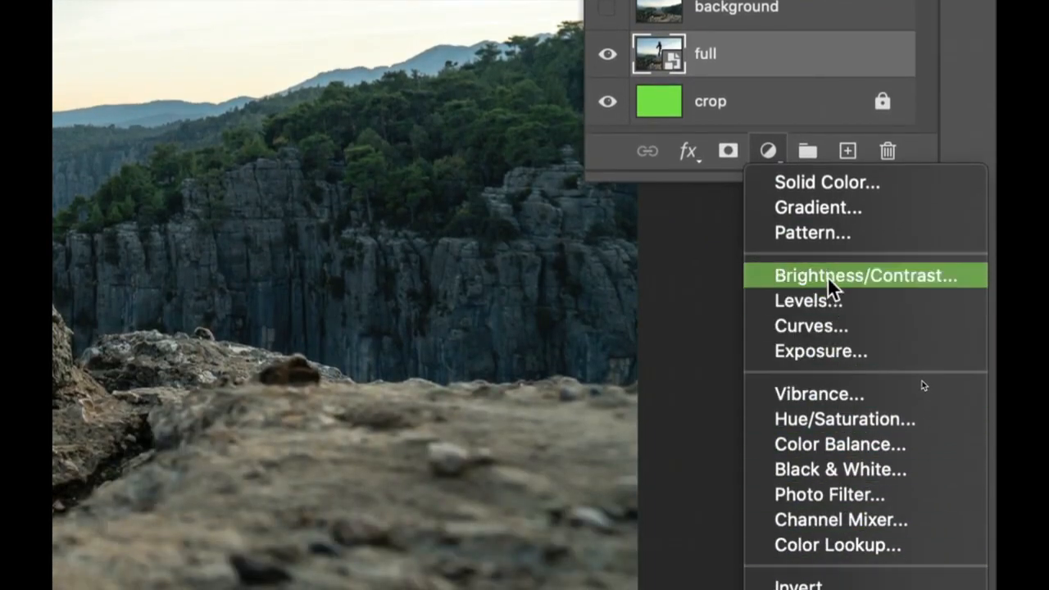
click(836, 417)
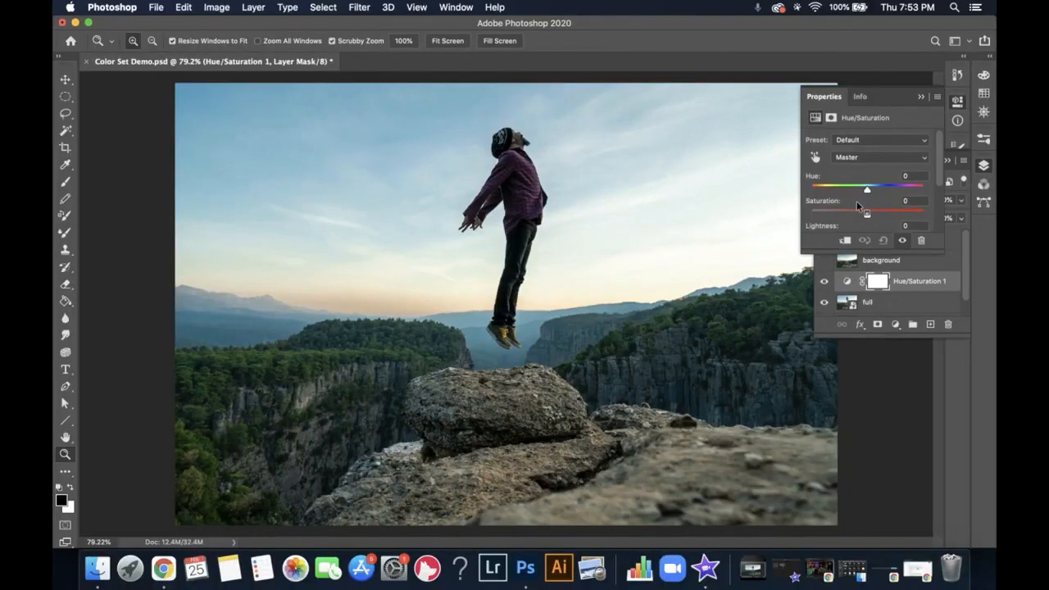
Step: Set the adjustment's Master hue to +30, saturation to -16 and lightness to -1
drag(869, 192, 858, 214)
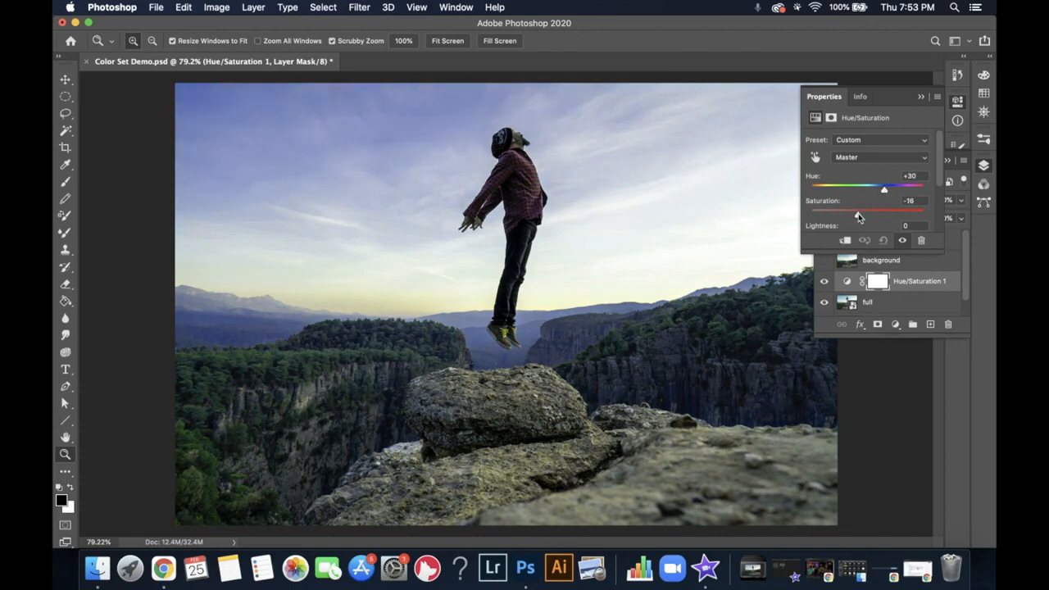
drag(940, 170, 941, 194)
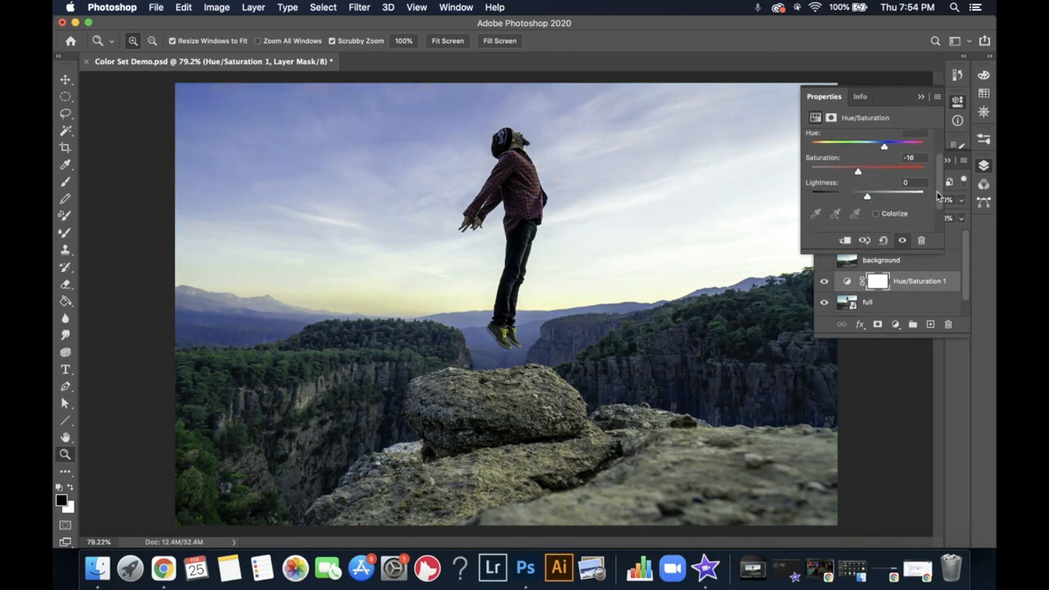
drag(868, 199, 869, 200)
drag(939, 201, 936, 142)
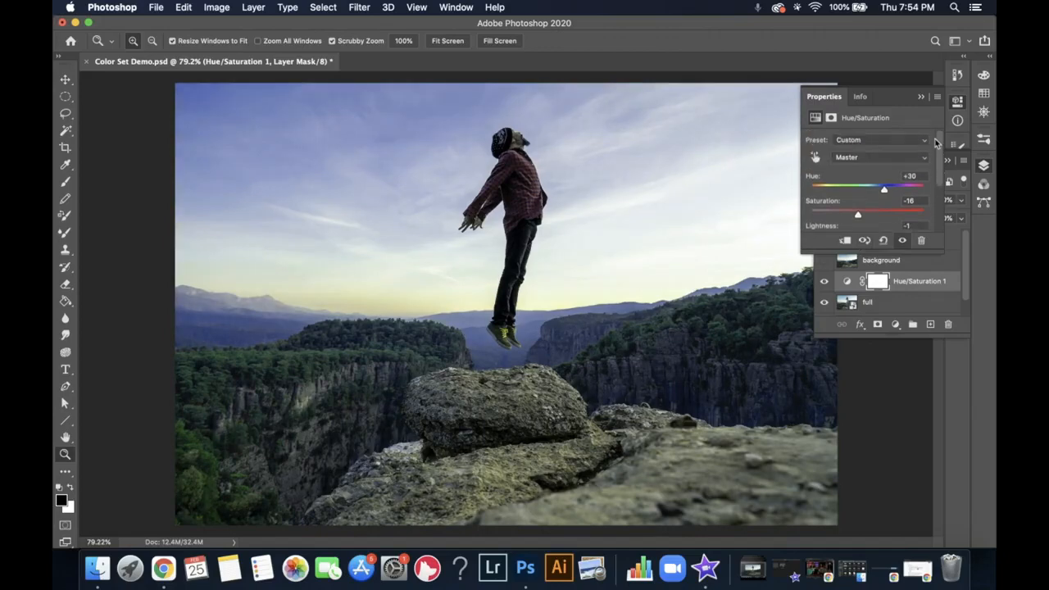
Step: Shift only the Yellows in the Hue/Saturation adjustment to hue +131 and saturation -3
click(868, 160)
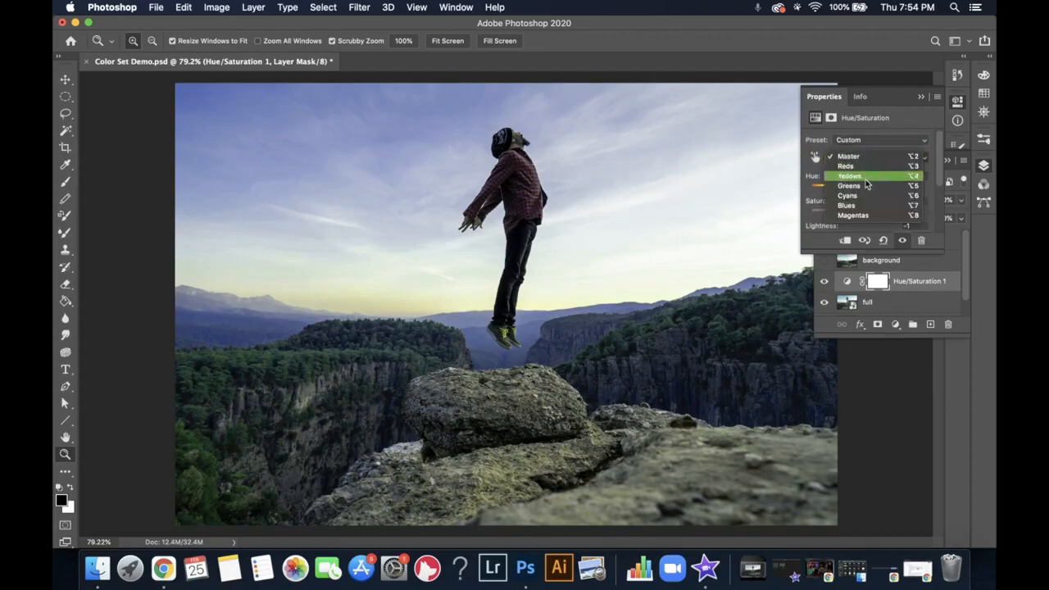
click(866, 177)
drag(866, 195, 923, 180)
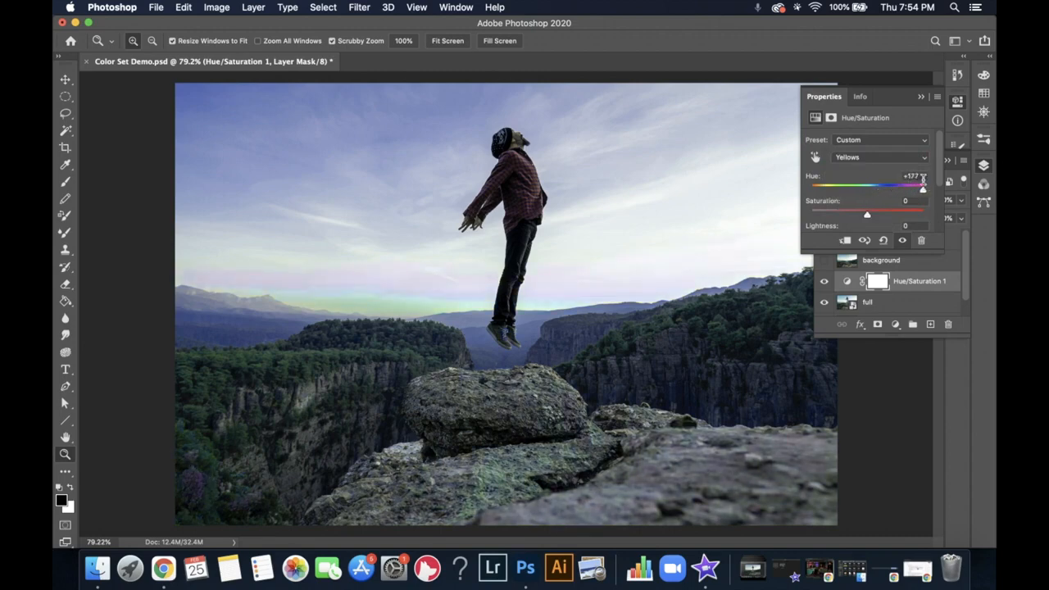
drag(922, 191, 880, 222)
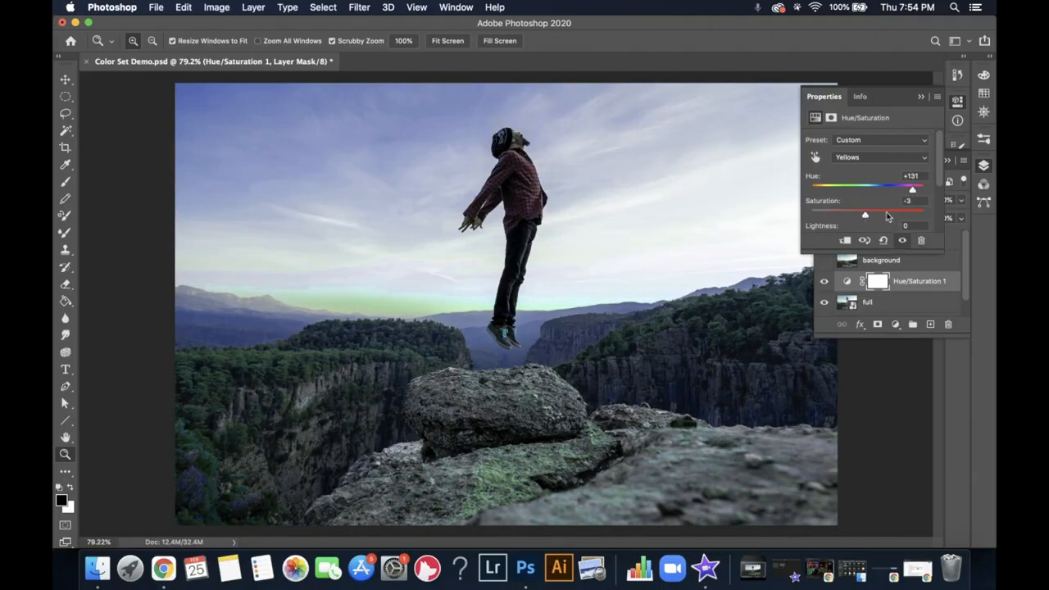
Step: Compare the photo with and without the Hue/Saturation adjustment by toggling the layer's visibility
click(921, 97)
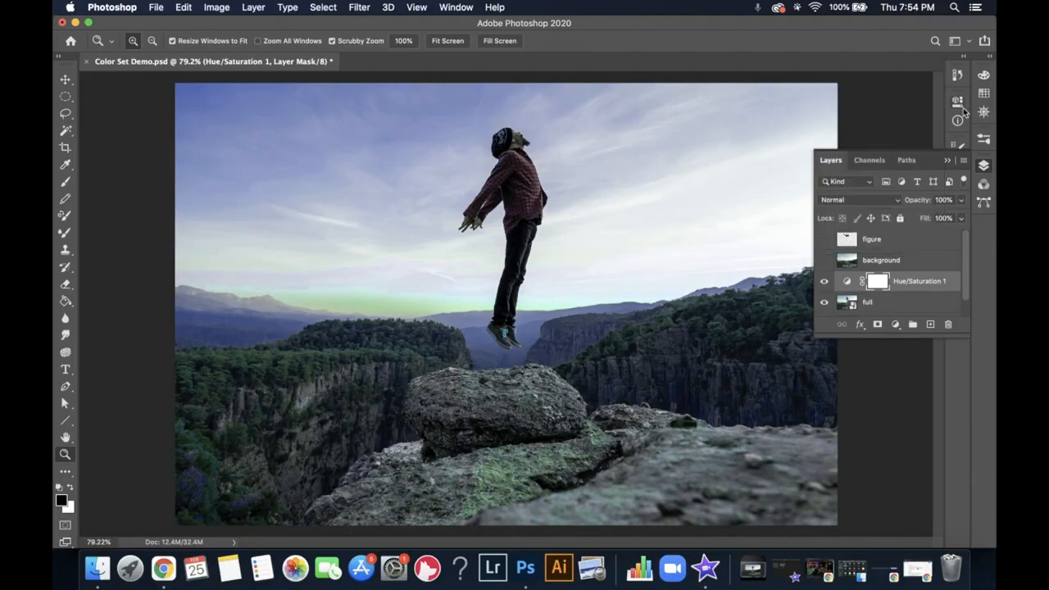
click(957, 101)
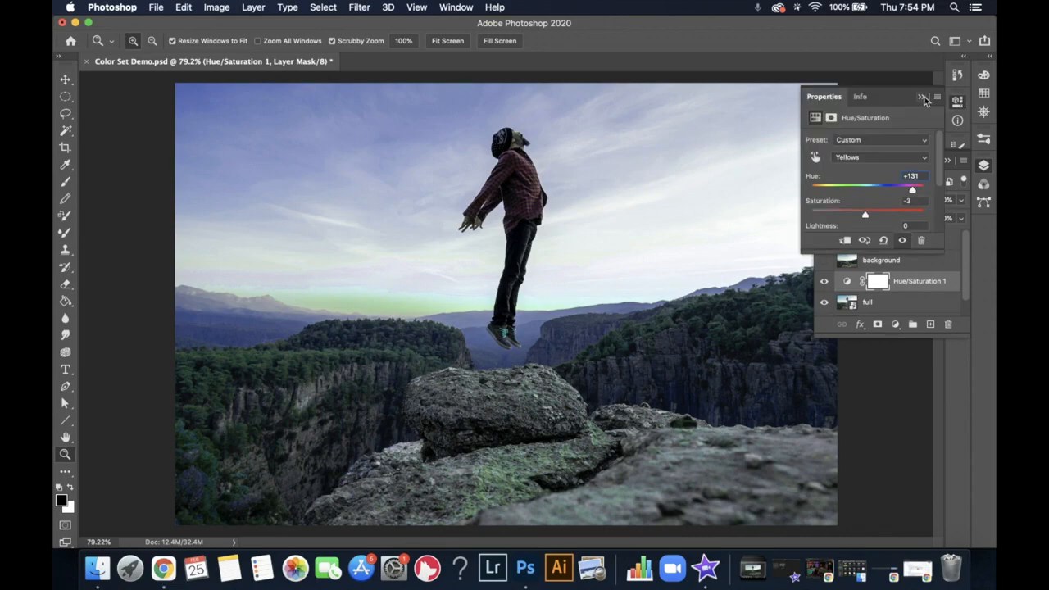
click(923, 98)
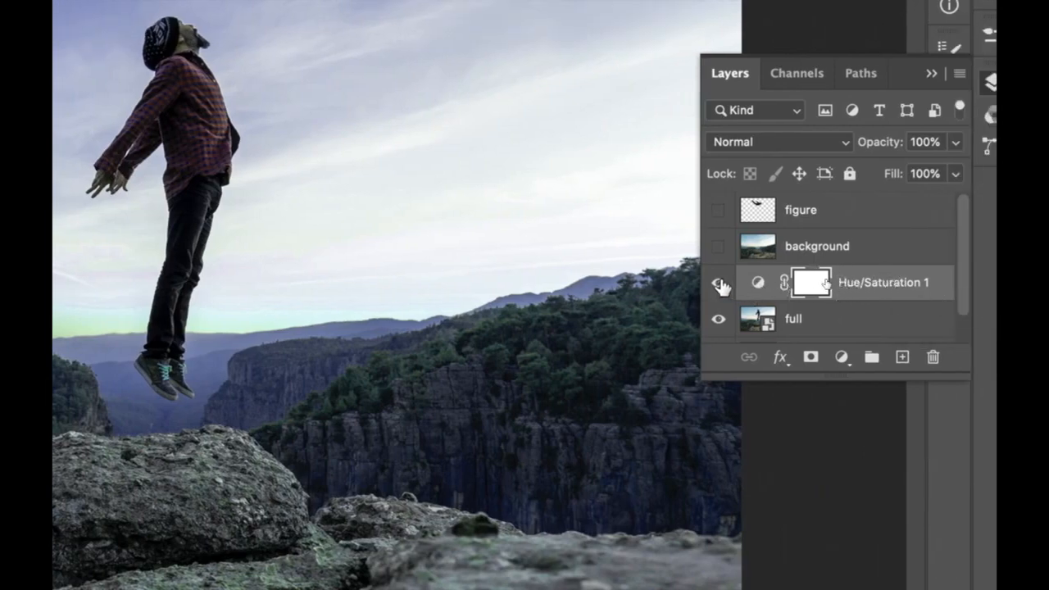
click(719, 283)
click(718, 284)
click(719, 284)
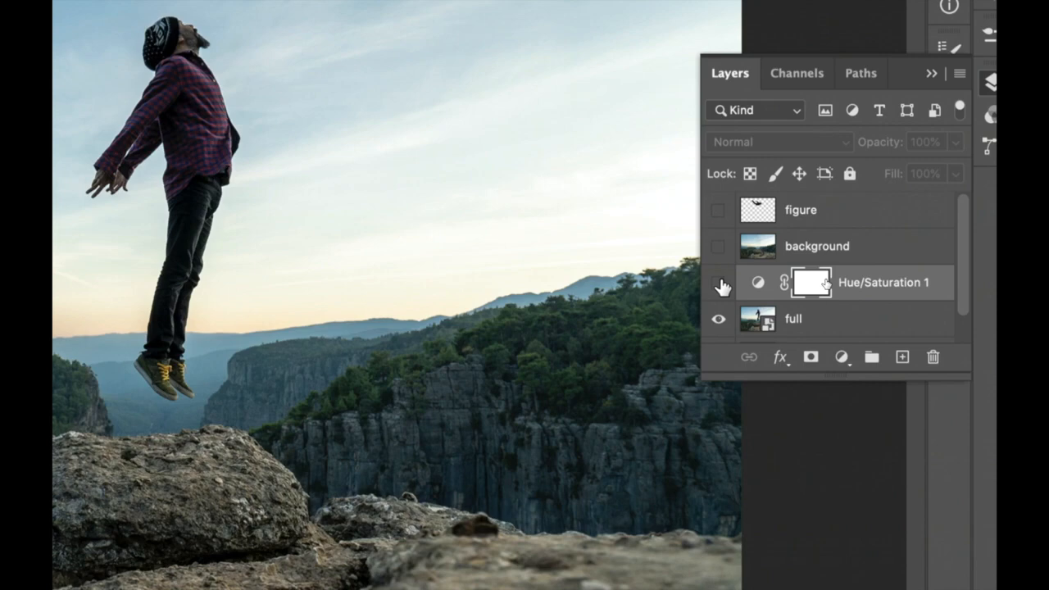
click(719, 283)
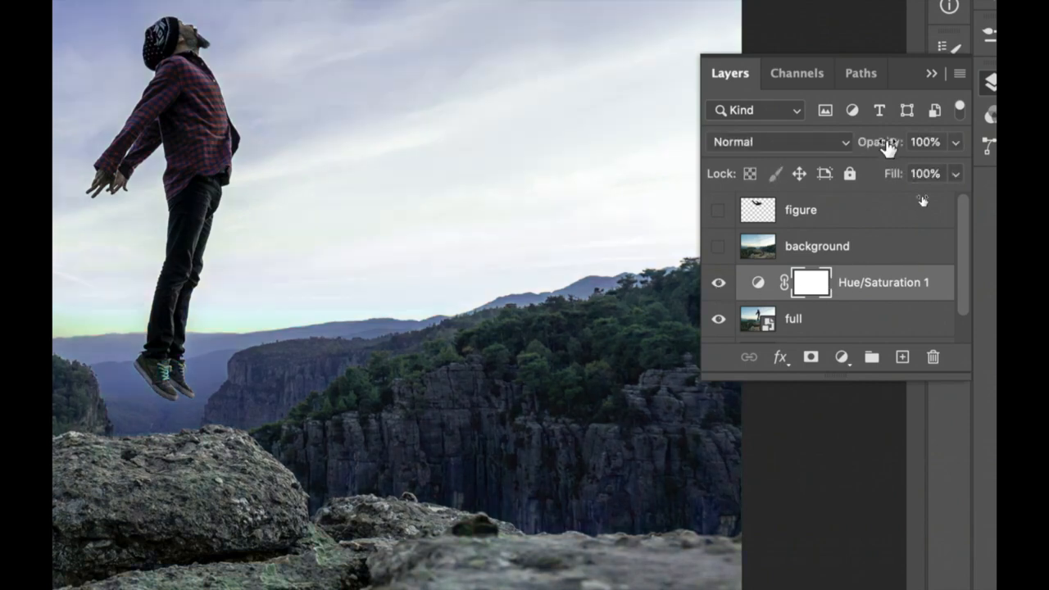
Step: Try the Hue/Saturation layer at 25% opacity and restore it to 100%
drag(889, 143, 848, 155)
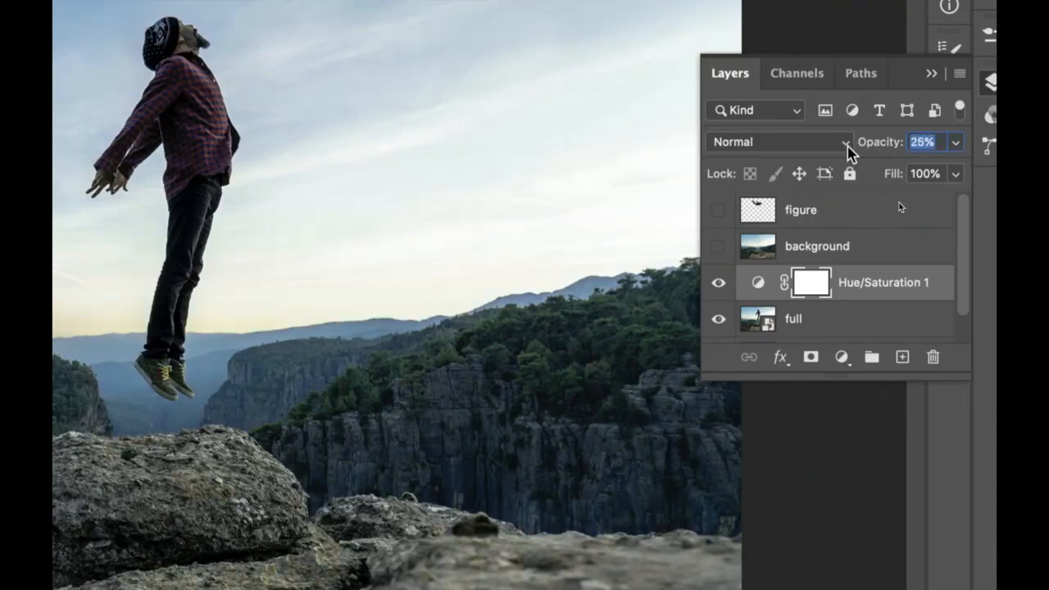
drag(872, 148, 948, 157)
drag(869, 143, 911, 143)
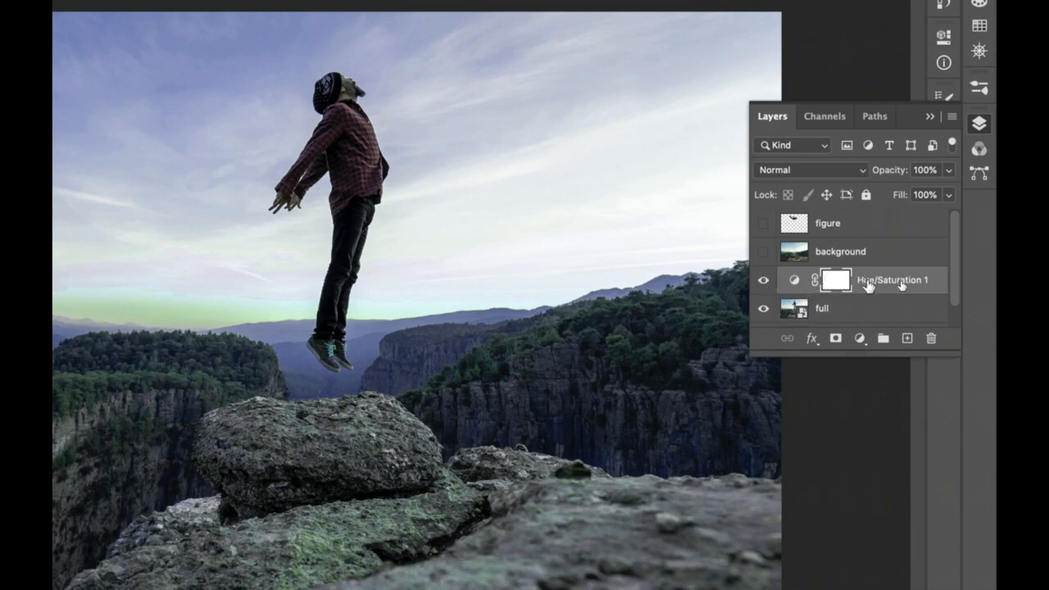
Step: Hide the full layer and show the background and figure layers
mouse_move(901, 284)
mouse_down()
mouse_move(897, 261)
mouse_move(893, 290)
mouse_up()
click(763, 309)
click(763, 252)
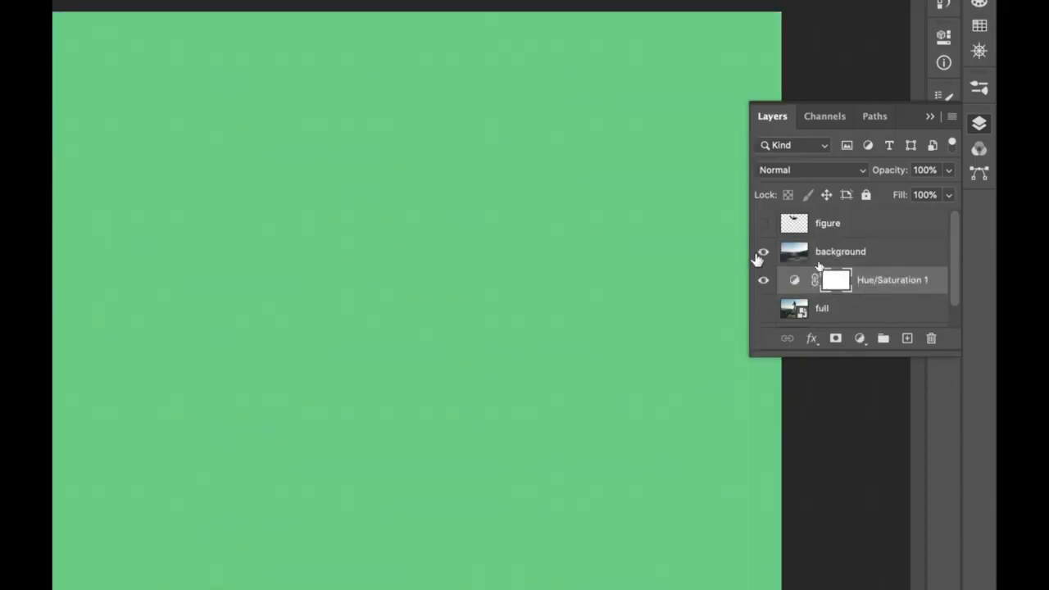
click(763, 223)
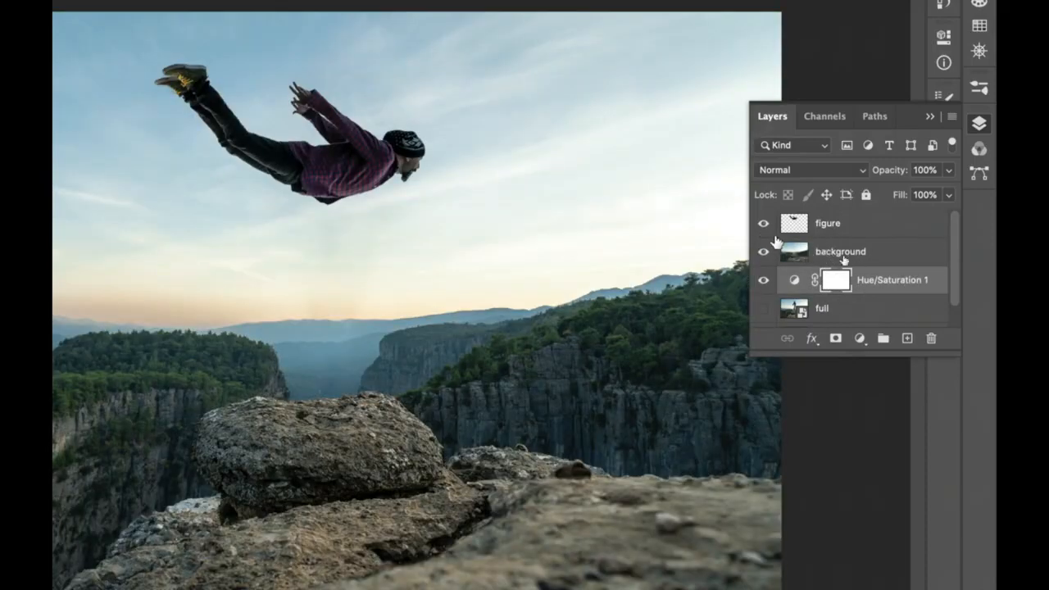
Step: Reorder the layers so the Hue/Saturation adjustment sits above both the figure and background layers
drag(905, 272, 888, 251)
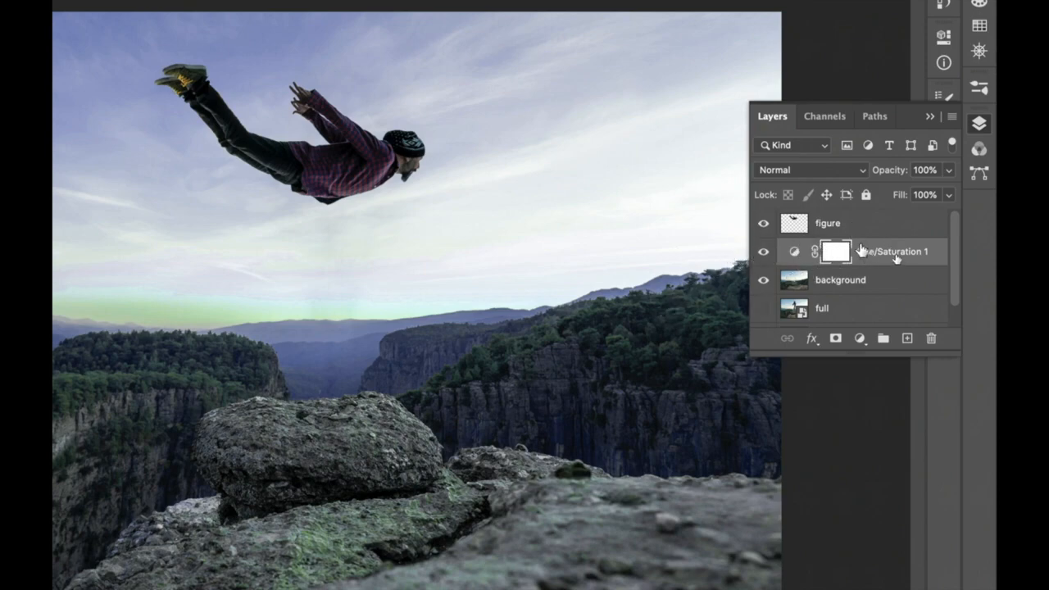
drag(827, 227, 870, 267)
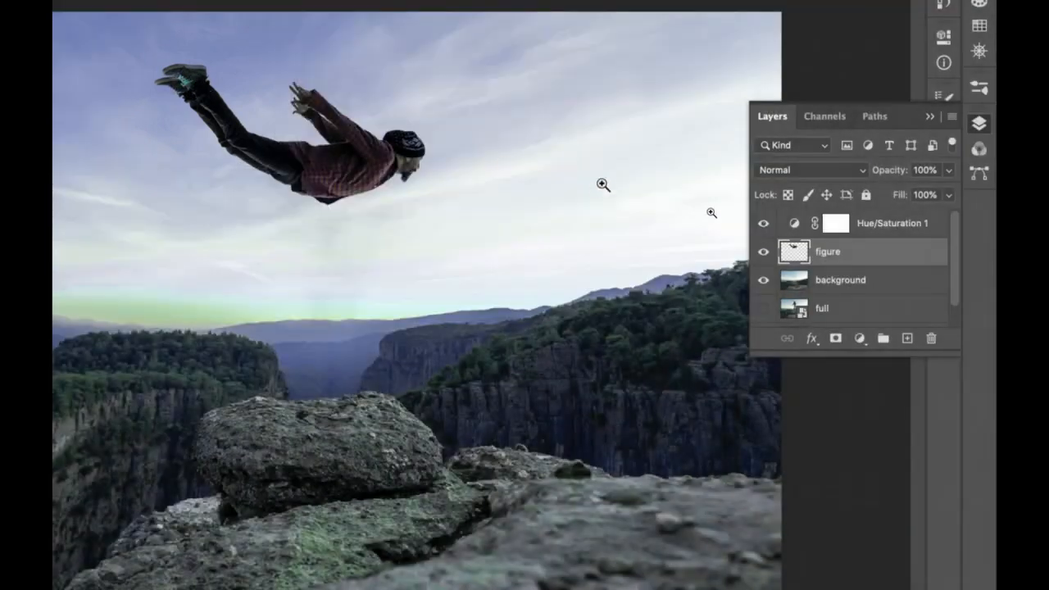
drag(855, 256, 858, 222)
drag(854, 228, 857, 282)
drag(854, 224, 853, 208)
mouse_move(854, 252)
mouse_down()
mouse_move(850, 216)
mouse_move(851, 268)
mouse_up()
Step: Select the layer mask of the Hue/Saturation adjustment as the editing target
click(835, 228)
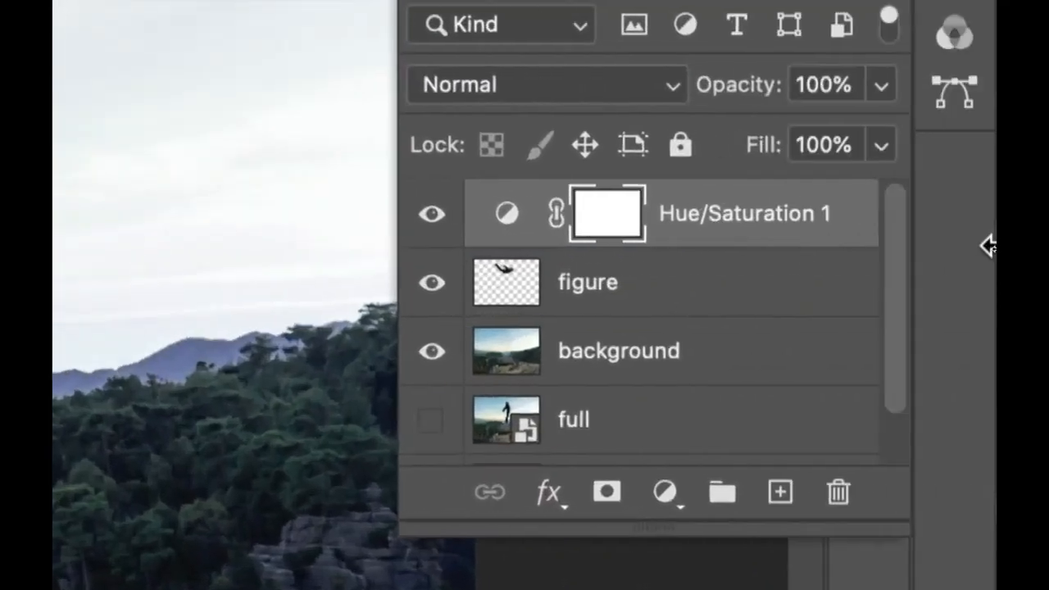
click(507, 221)
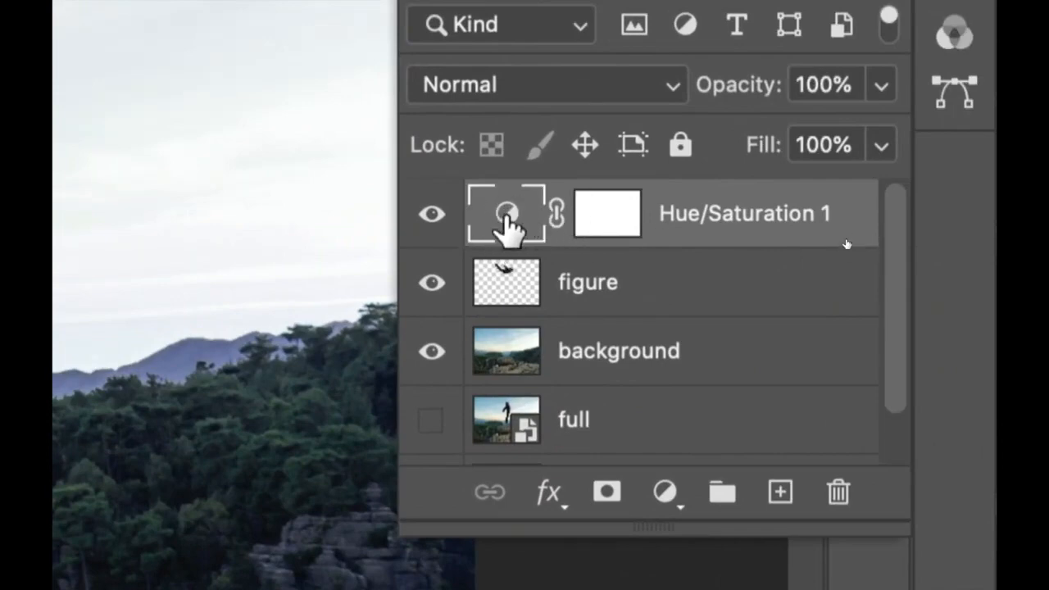
click(613, 215)
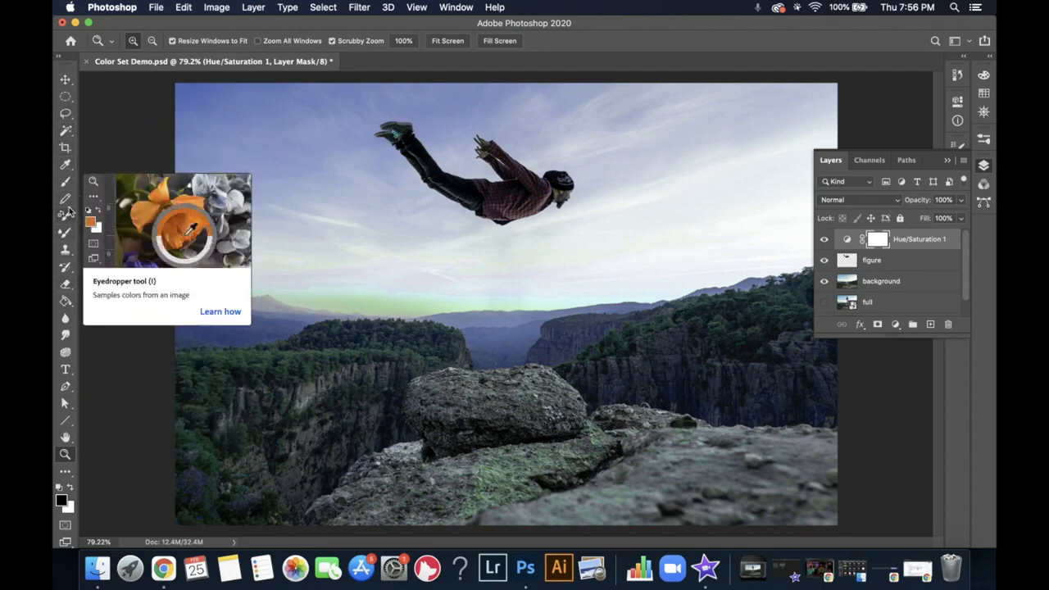
Step: Try painting black over the sky on the Hue/Saturation mask with the Brush tool
click(66, 182)
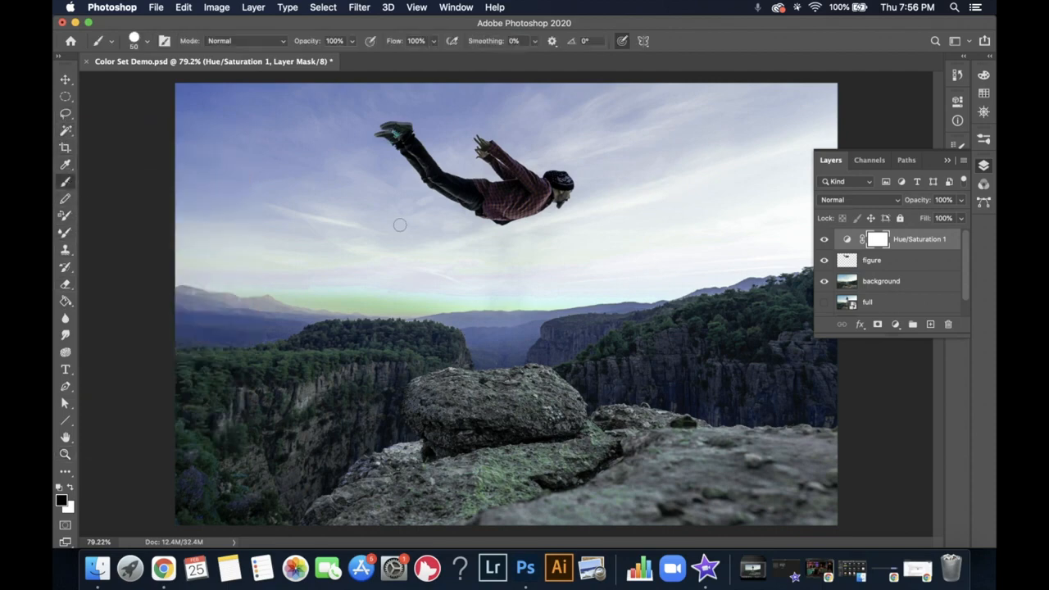
drag(382, 221, 451, 242)
mouse_move(317, 125)
mouse_down()
mouse_move(330, 206)
mouse_move(401, 277)
mouse_move(522, 287)
mouse_move(640, 180)
mouse_move(399, 339)
mouse_move(546, 274)
mouse_move(339, 234)
mouse_up()
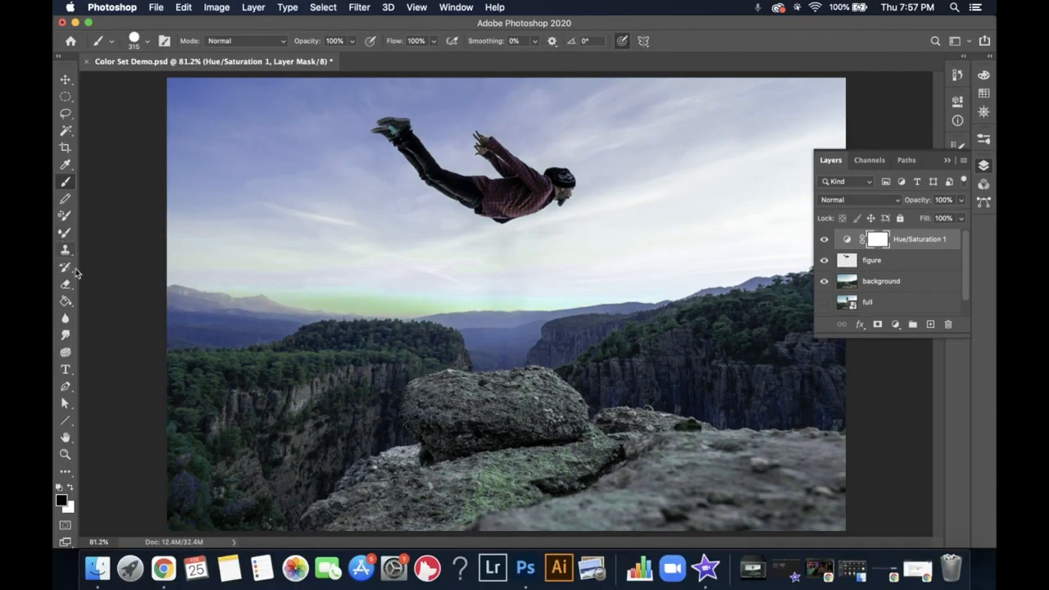
Step: Fade the Hue/Saturation effect out on the photo's left side with a black gradient on its layer mask
click(66, 301)
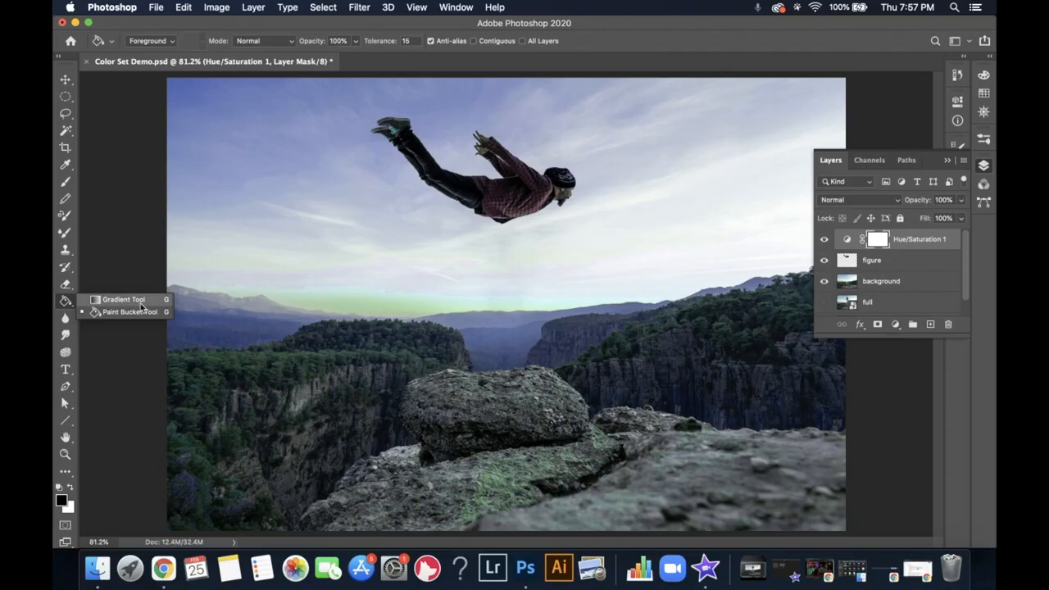
click(140, 301)
drag(299, 253, 150, 137)
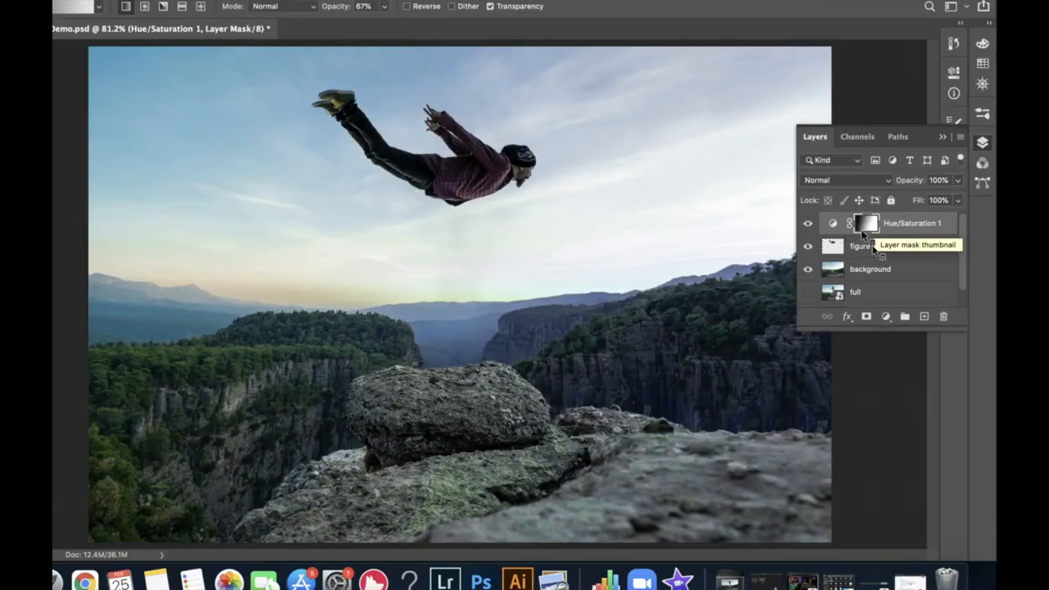
Step: Outline the flying man's plaid shirt, including both sleeves, with a Lasso selection
key(z)
drag(437, 174, 543, 288)
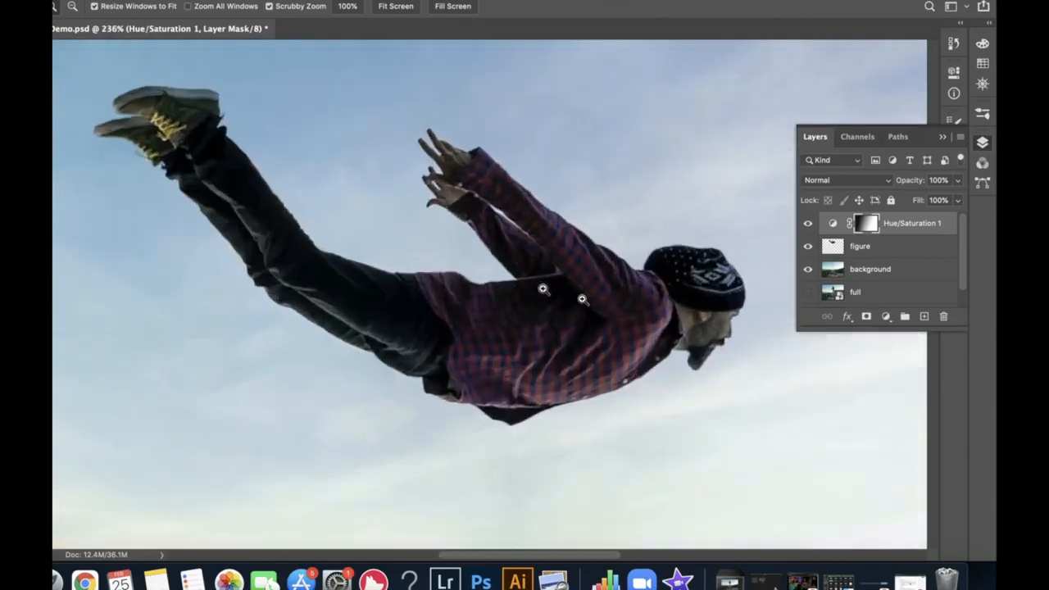
key(l)
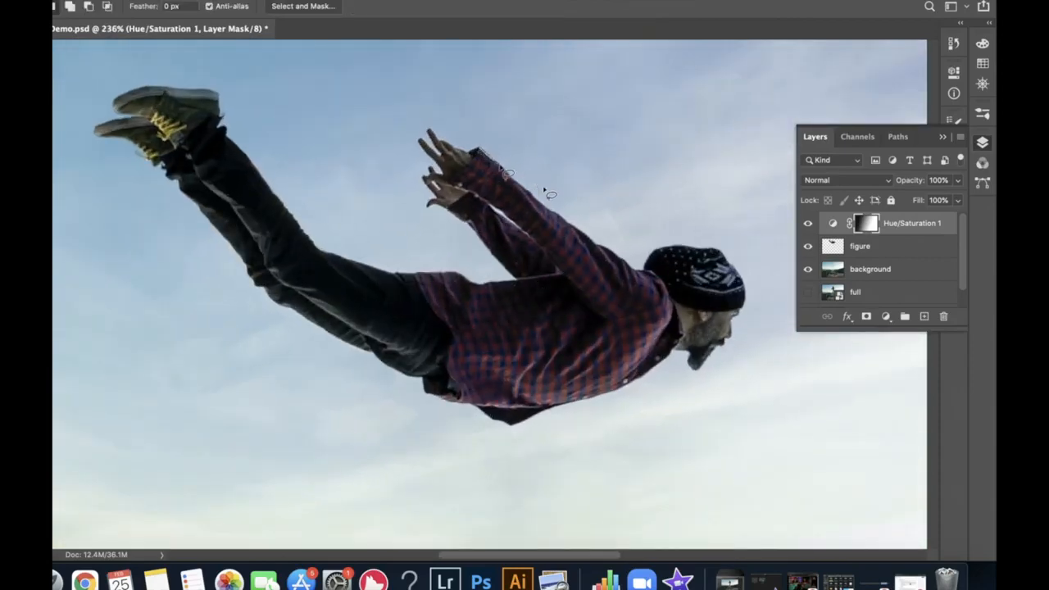
mouse_move(595, 244)
mouse_down()
mouse_move(648, 271)
mouse_move(676, 303)
mouse_move(680, 338)
mouse_up()
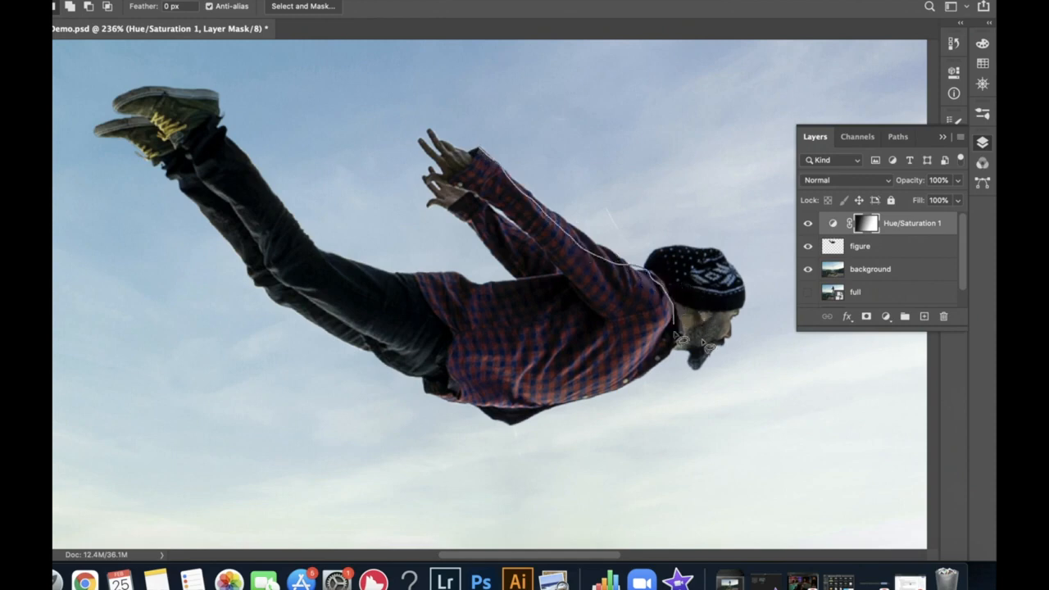
mouse_move(626, 390)
mouse_down()
mouse_move(536, 410)
mouse_move(473, 405)
mouse_move(447, 377)
mouse_move(425, 281)
mouse_move(405, 269)
mouse_move(517, 283)
mouse_move(501, 252)
mouse_move(455, 222)
mouse_move(479, 201)
mouse_move(456, 190)
mouse_move(481, 154)
mouse_move(521, 173)
mouse_move(625, 271)
mouse_up()
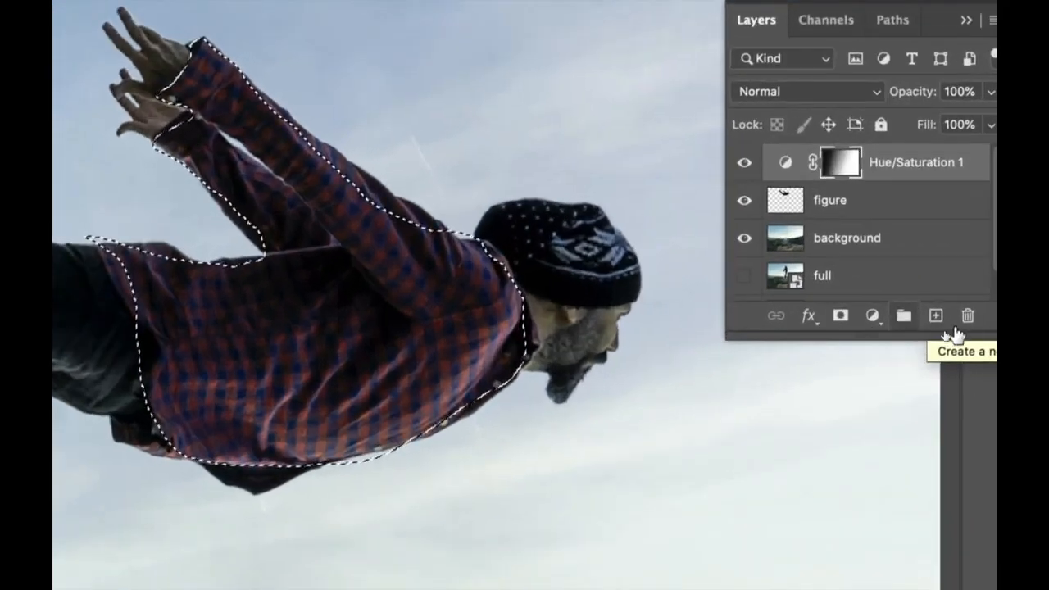
Step: Add a Brightness/Contrast adjustment layer limited to the shirt selection and set its brightness to -105
click(850, 318)
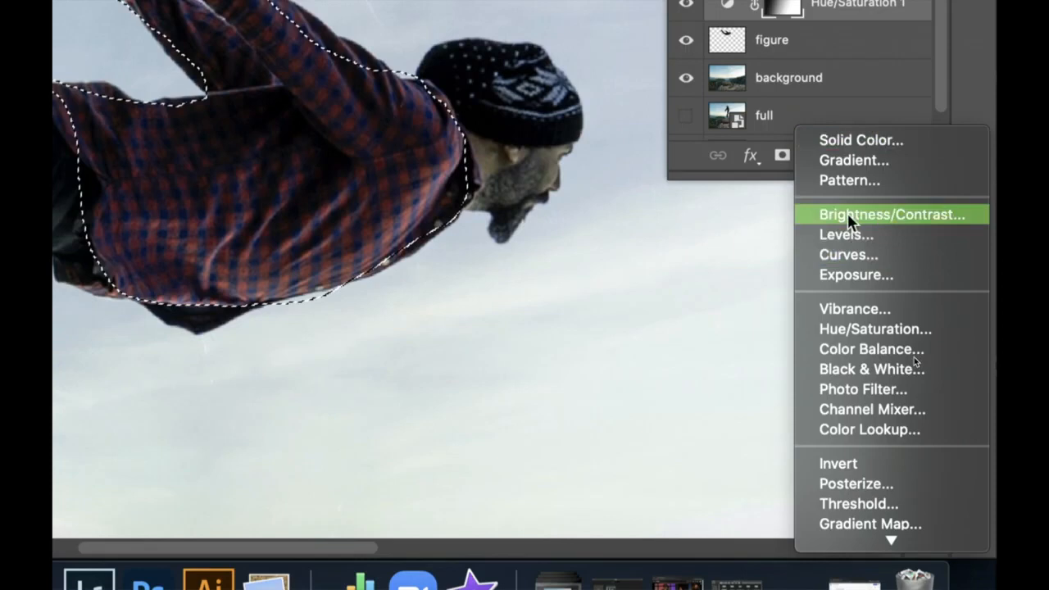
click(883, 215)
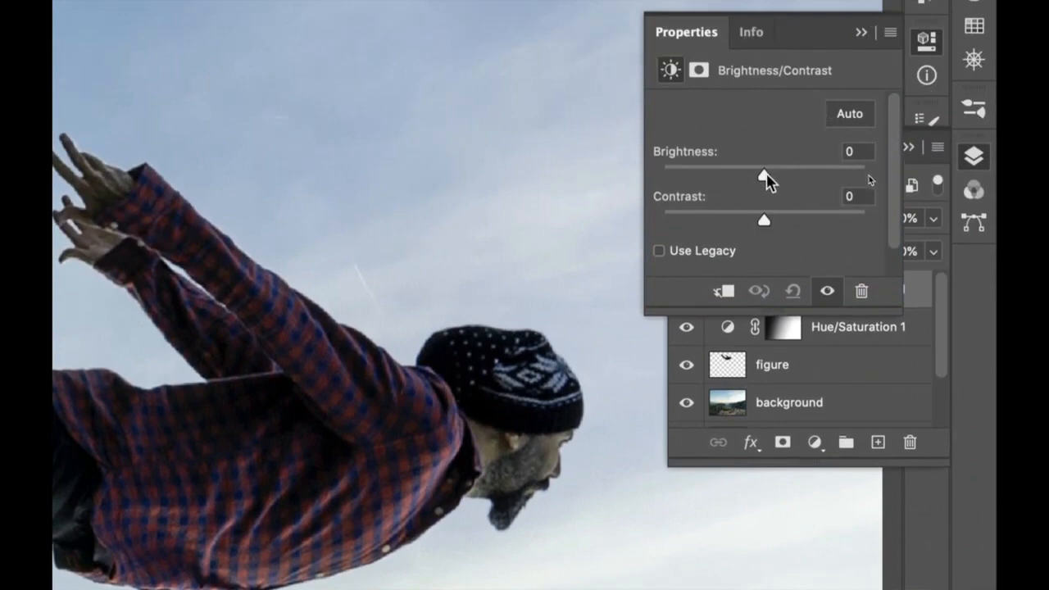
drag(762, 174, 693, 189)
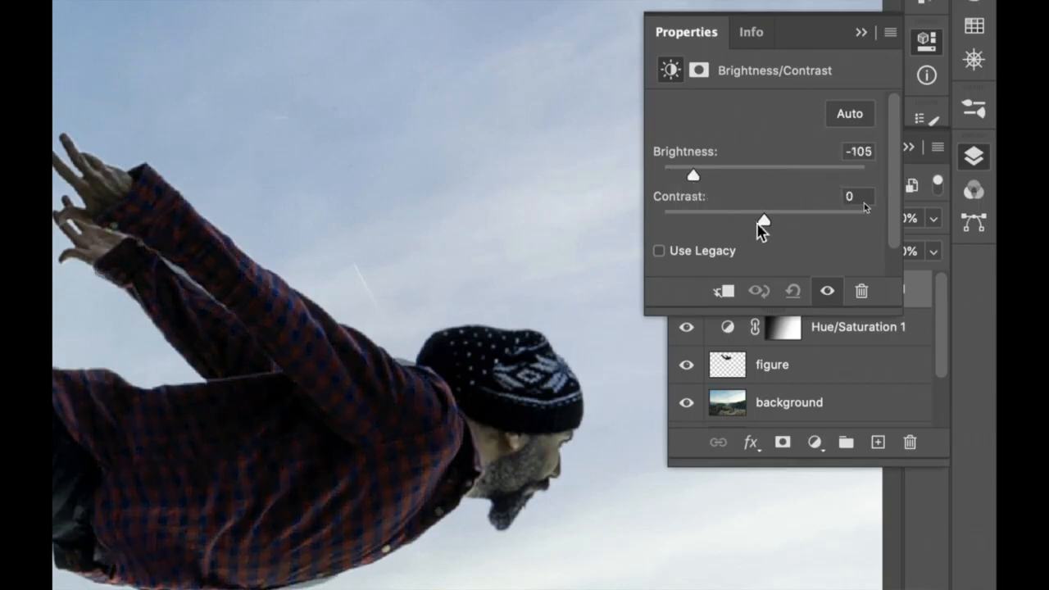
Step: Set the shirt adjustment's contrast to -24 and touch up its layer mask along the shirt's edges with the Brush tool
drag(761, 218, 714, 216)
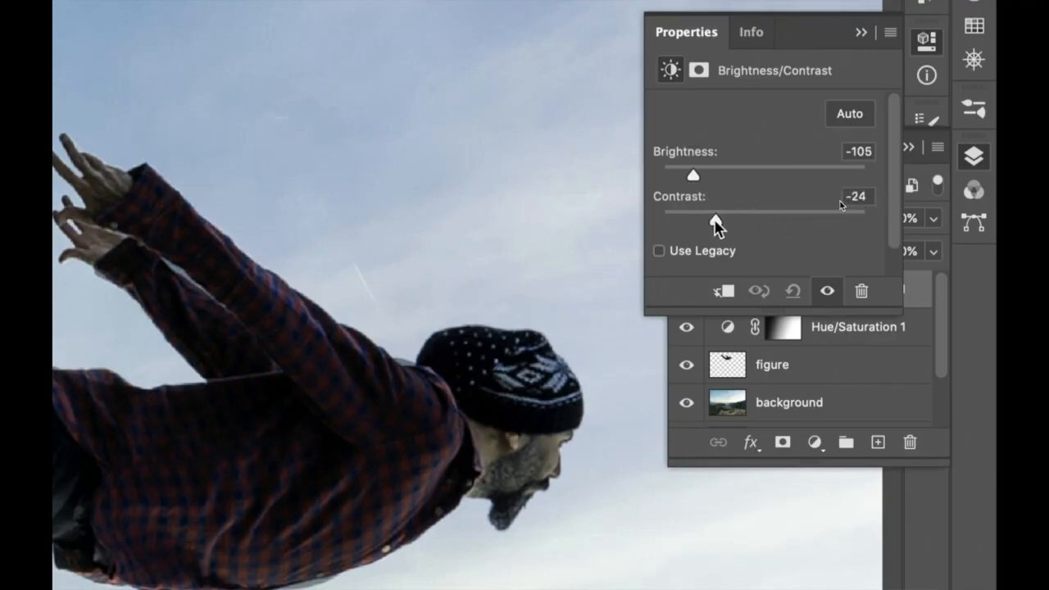
click(926, 43)
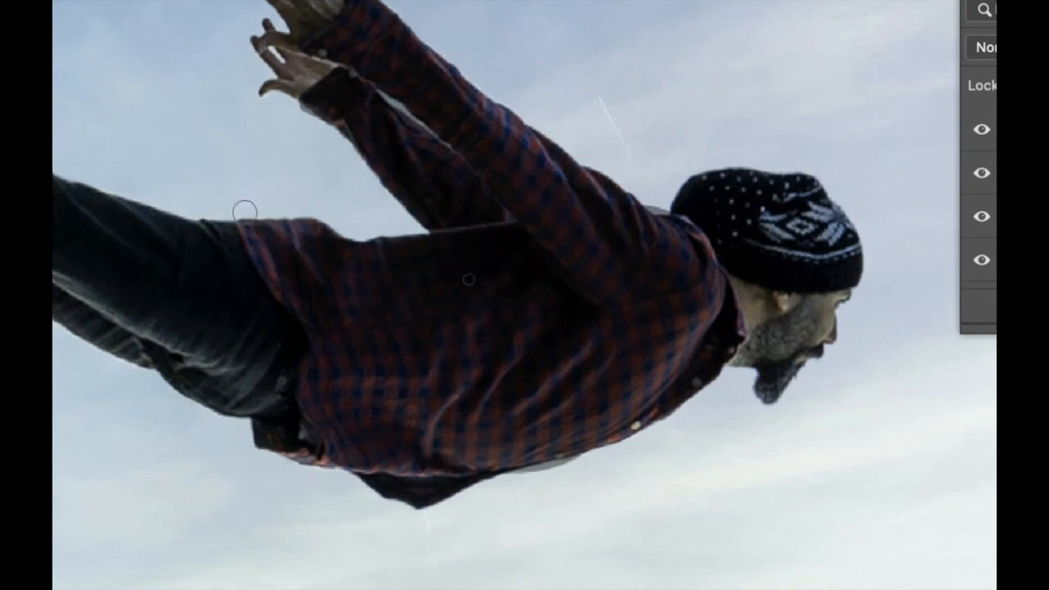
mouse_move(245, 210)
mouse_down()
mouse_move(322, 237)
mouse_move(248, 227)
mouse_move(296, 282)
mouse_move(295, 250)
mouse_move(250, 205)
mouse_move(215, 128)
mouse_move(219, 136)
mouse_move(195, 123)
mouse_move(265, 127)
mouse_move(262, 148)
mouse_move(277, 163)
mouse_move(265, 167)
mouse_move(276, 173)
mouse_move(204, 203)
mouse_move(201, 216)
mouse_move(308, 206)
mouse_move(283, 182)
mouse_move(258, 204)
mouse_up()
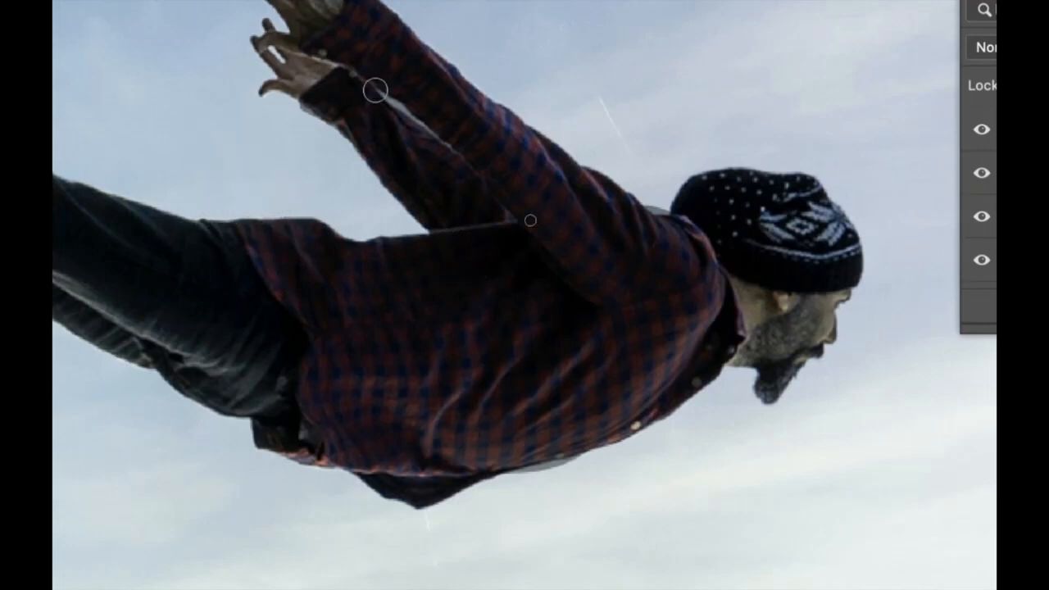
drag(667, 206, 653, 202)
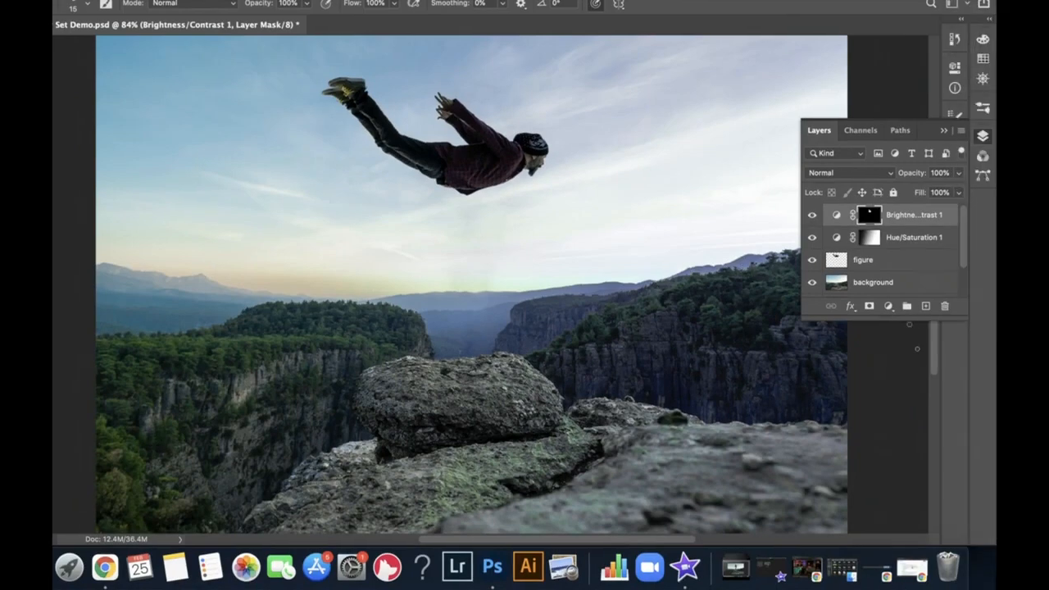
Step: Create an empty layer group above the Brightness/Contrast adjustment layer
mouse_move(965, 237)
mouse_down()
mouse_move(968, 283)
mouse_move(964, 235)
mouse_up()
click(907, 307)
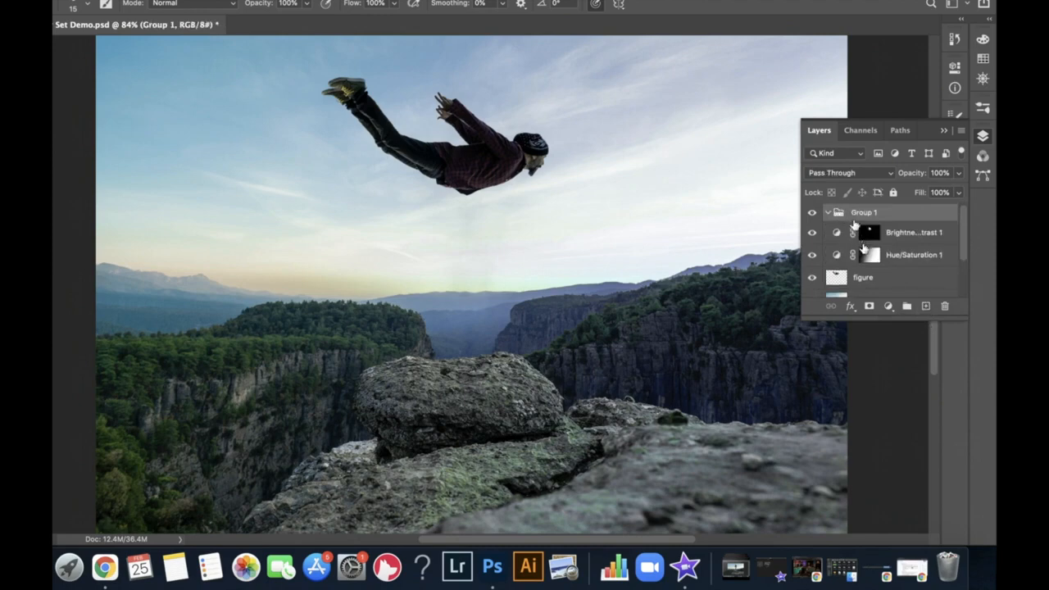
mouse_move(894, 236)
mouse_down()
mouse_move(885, 217)
mouse_move(891, 235)
mouse_up()
click(861, 213)
shift+click(866, 279)
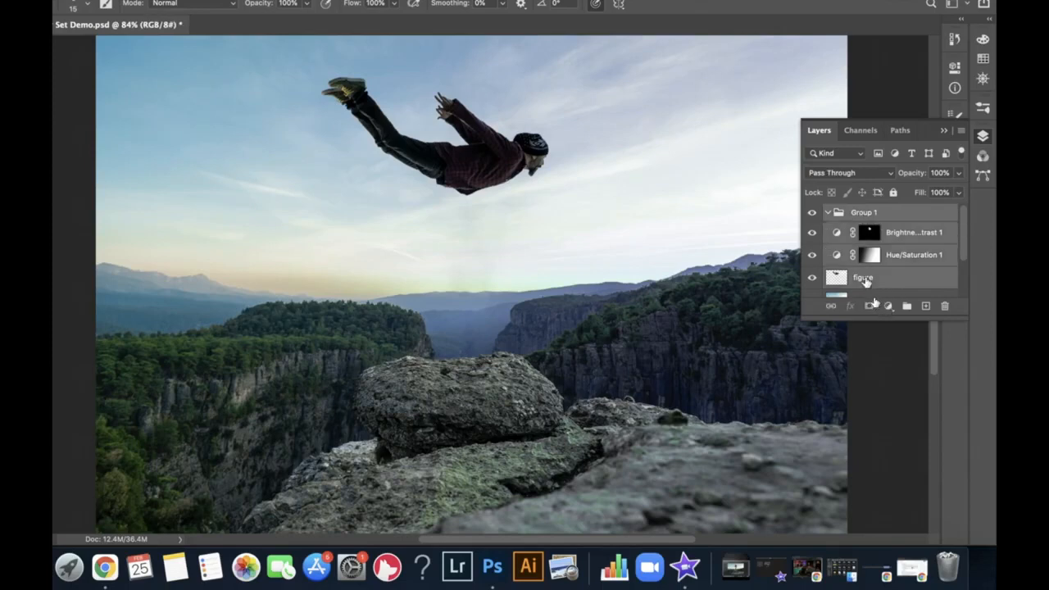
scroll(967, 263, down, 1)
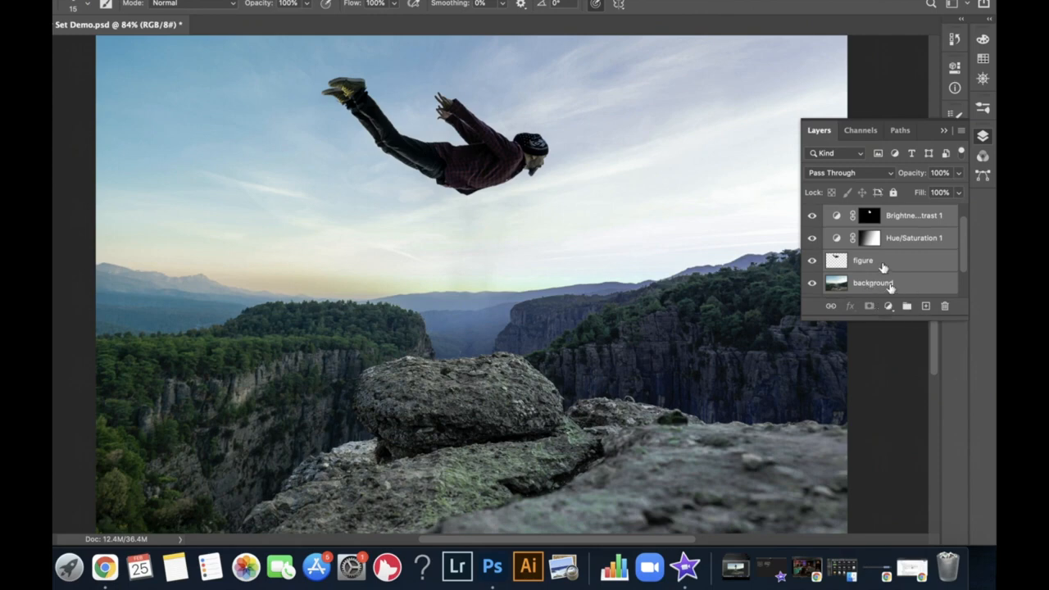
scroll(910, 270, up, 1)
Step: Move the Brightness/Contrast, Hue/Saturation, figure and background layers together into Group 1 and collapse the group
click(910, 233)
scroll(902, 262, down, 3)
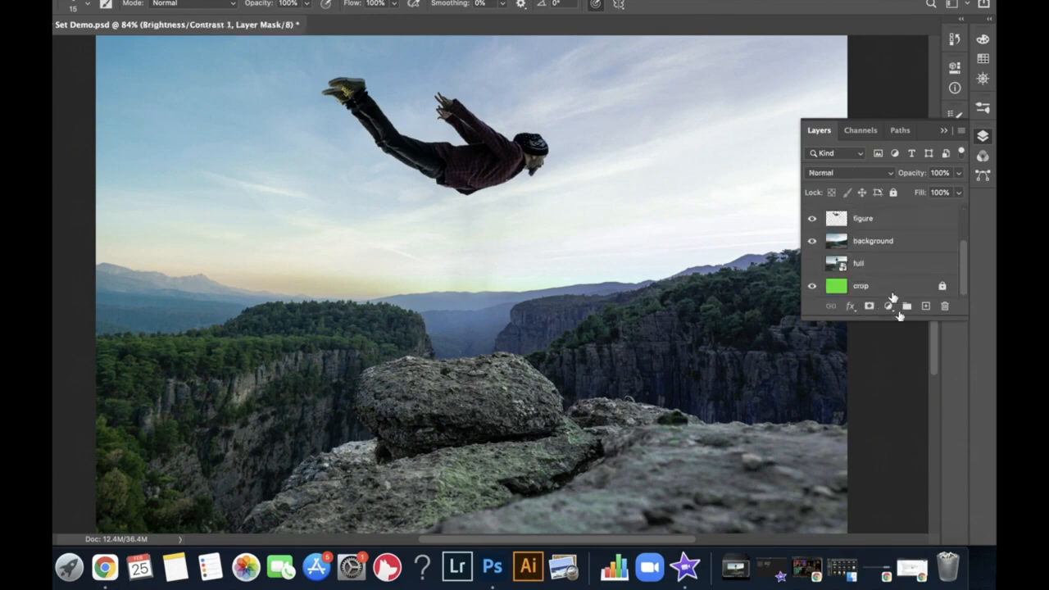
shift+click(877, 238)
scroll(890, 262, up, 3)
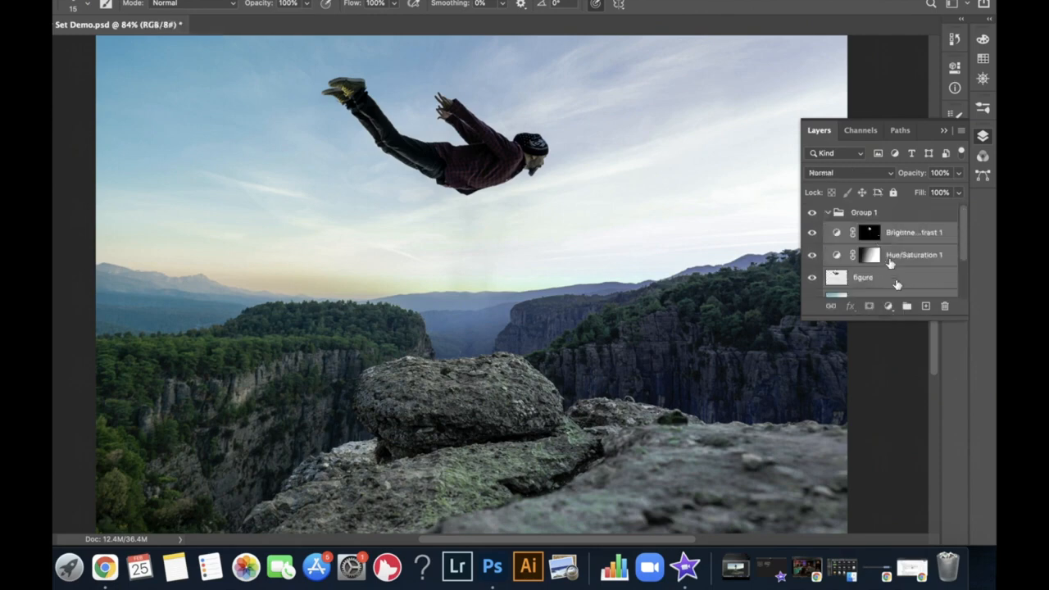
drag(906, 236, 878, 215)
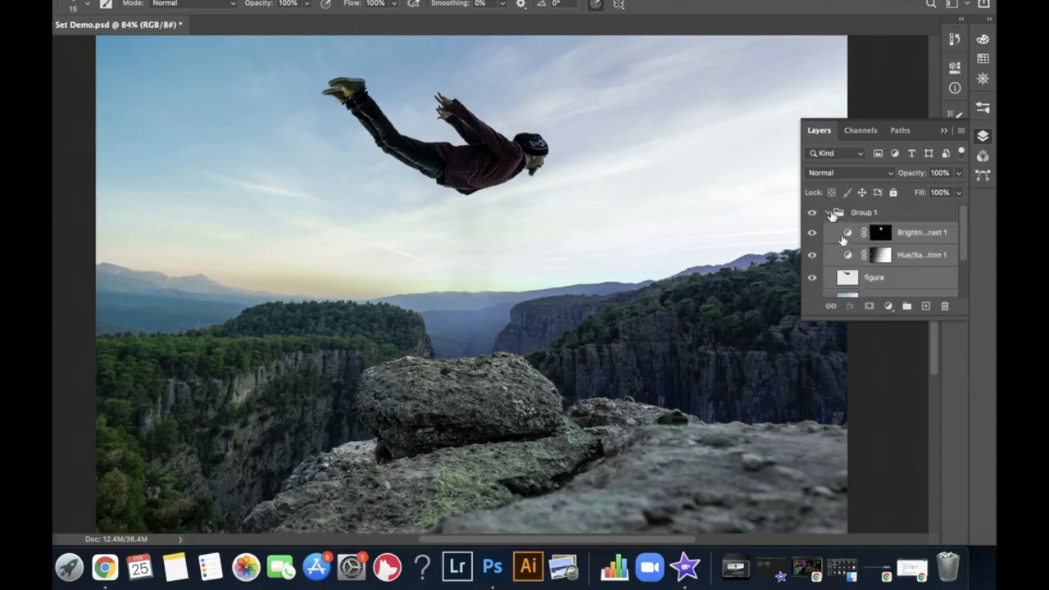
click(831, 213)
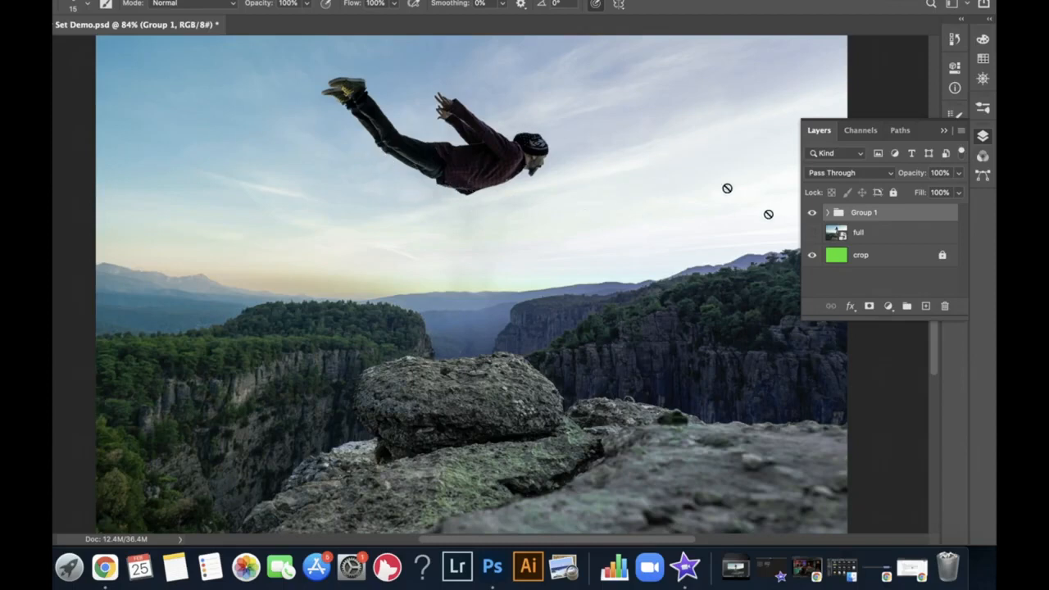
Step: Move the figure layer and its Brightness/Contrast adjustment out of Group 1, stacking them above the group with the adjustment on top
click(827, 213)
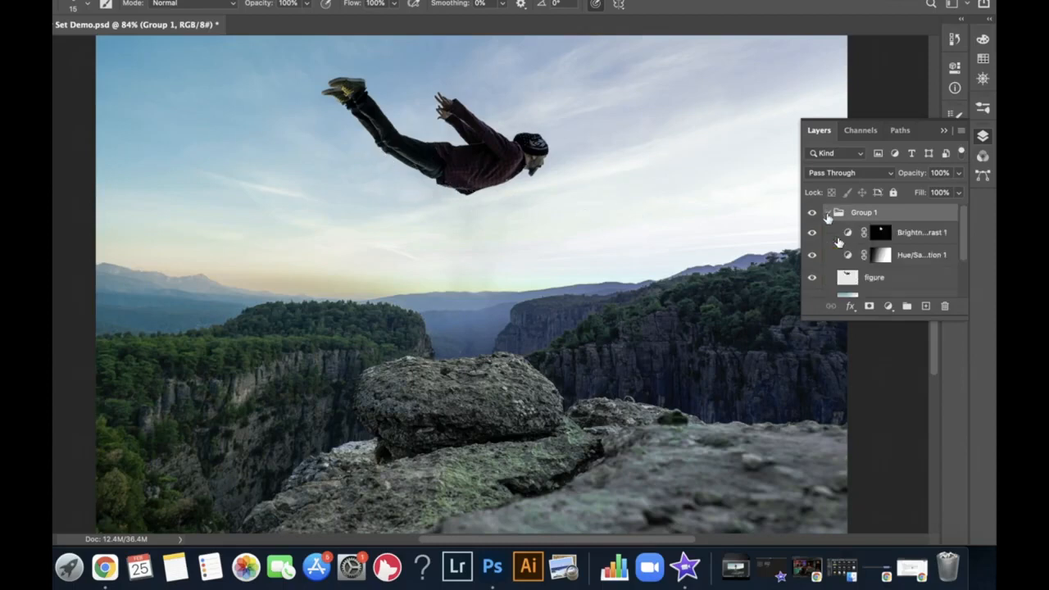
click(904, 238)
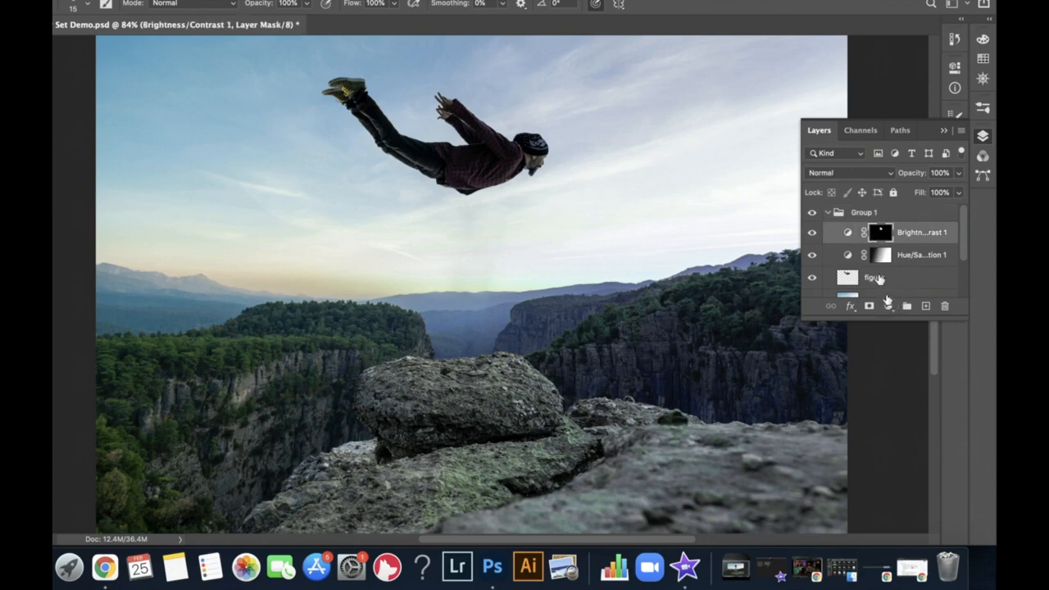
drag(877, 280, 874, 210)
drag(902, 257, 867, 197)
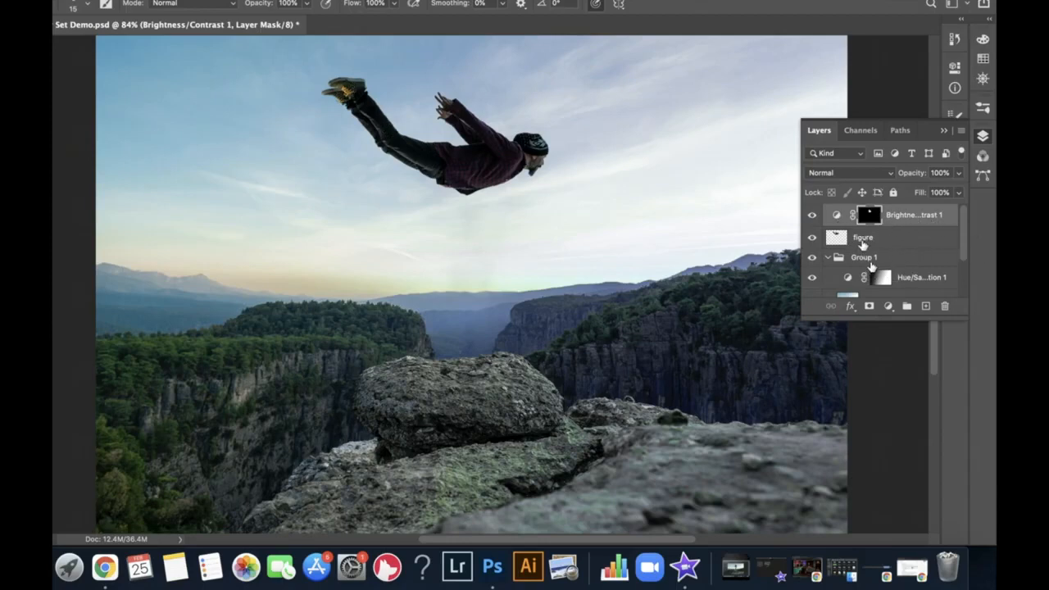
Step: Group the Brightness/Contrast and figure layers, collapse Group 1, and expand the new group to show its layers
click(907, 237)
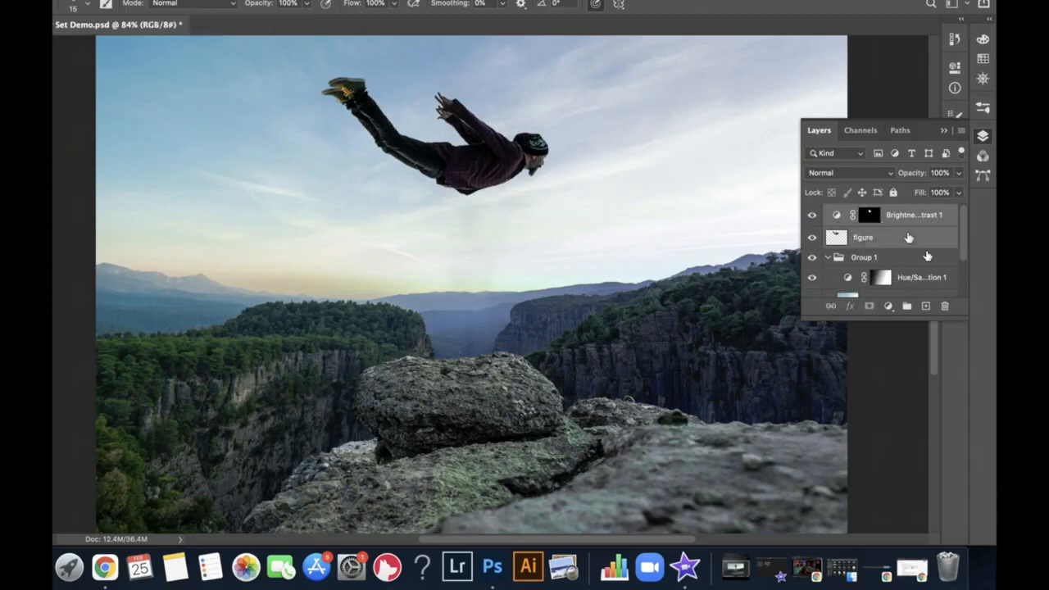
click(907, 306)
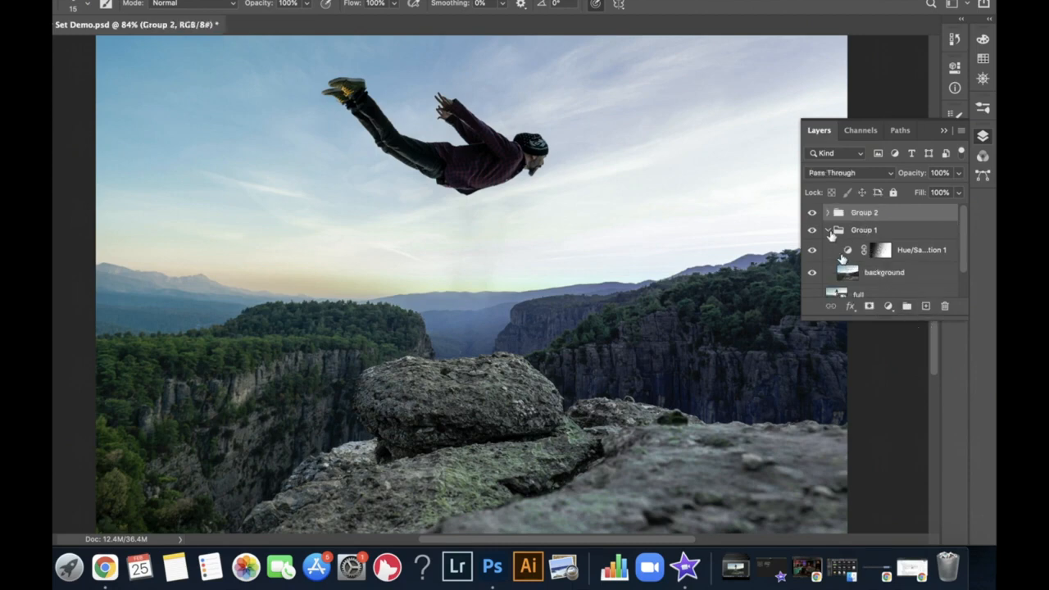
click(828, 231)
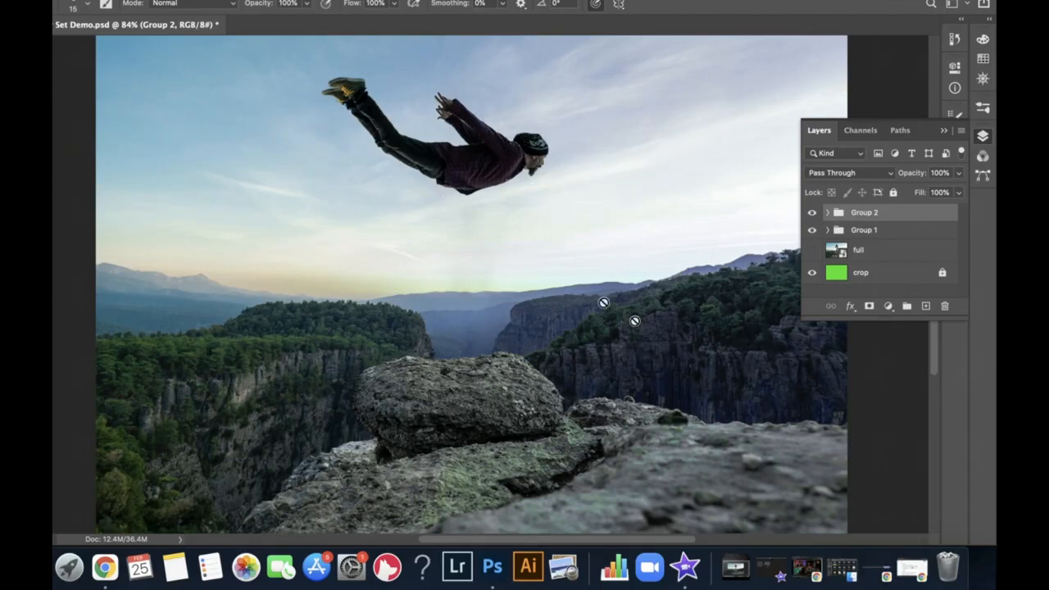
click(828, 213)
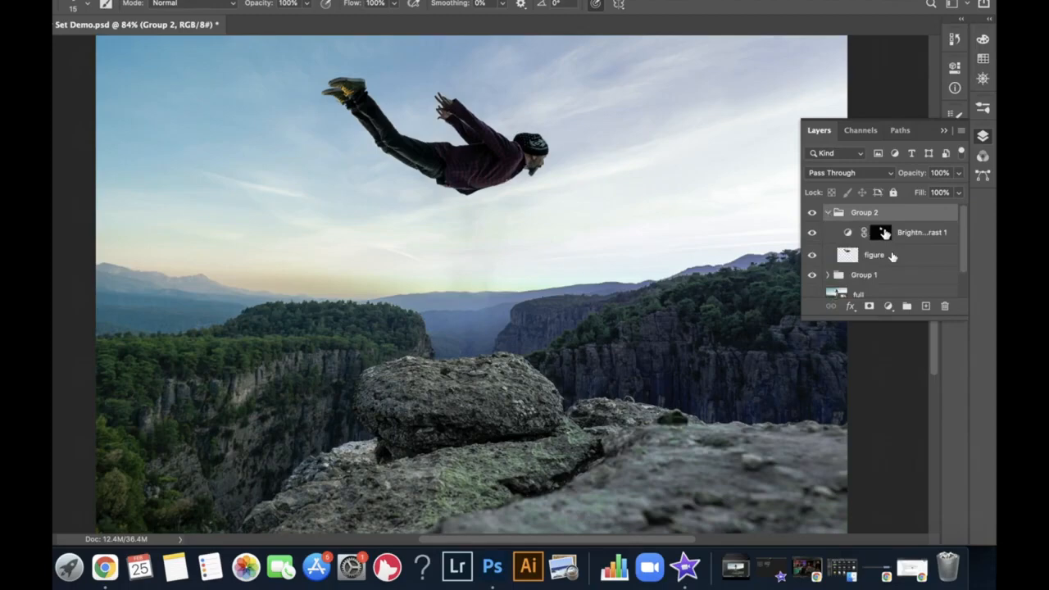